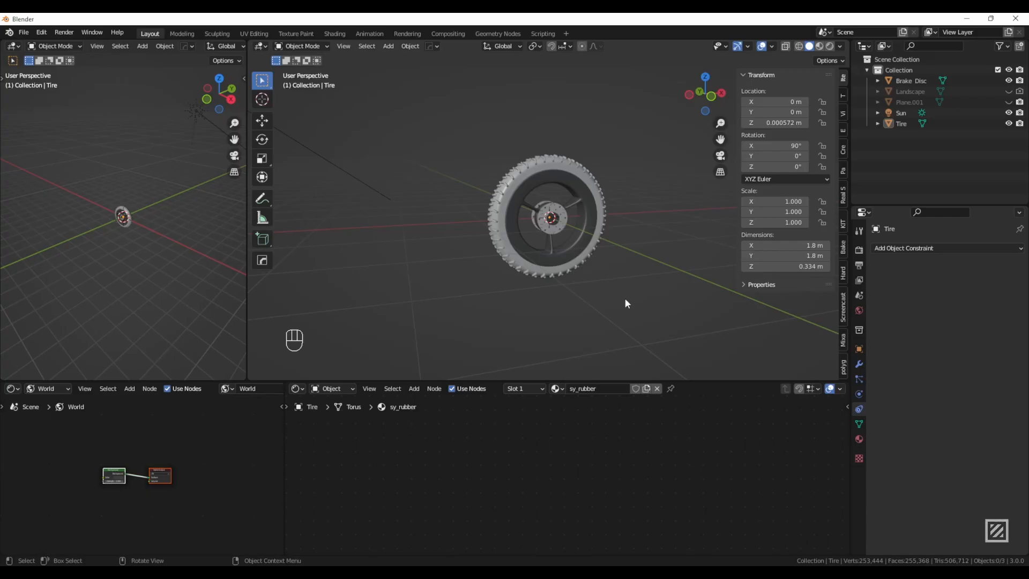
# Step: Raise the tire and brake disc together along Z to a height of about 0.885 m in front view
pyautogui.moveTo(566, 296); pyautogui.dragTo(616, 292, button='middle')
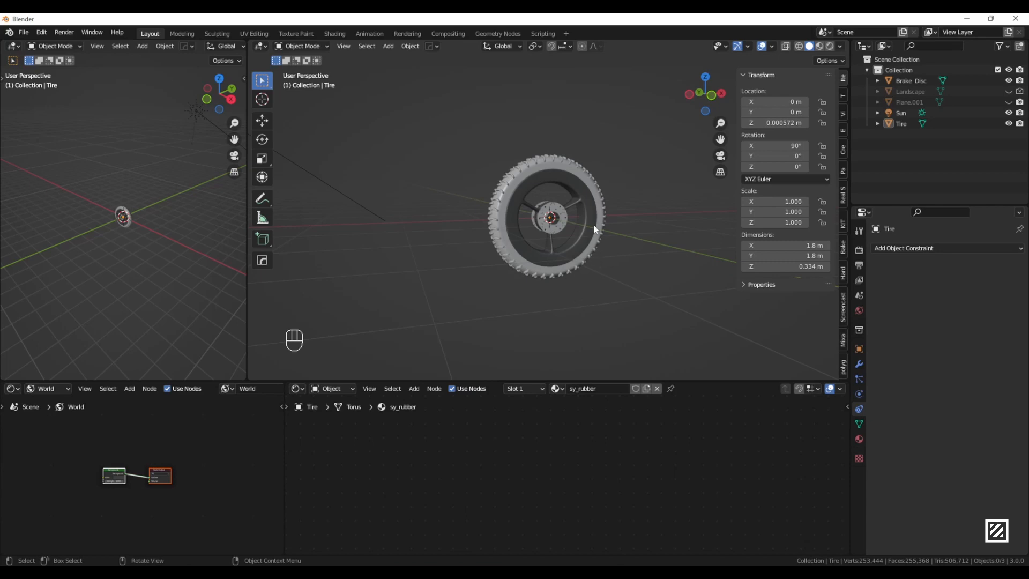
pyautogui.keyDown('shift'); pyautogui.moveTo(569, 237); pyautogui.dragTo(592, 273, button='middle'); pyautogui.keyUp('shift')
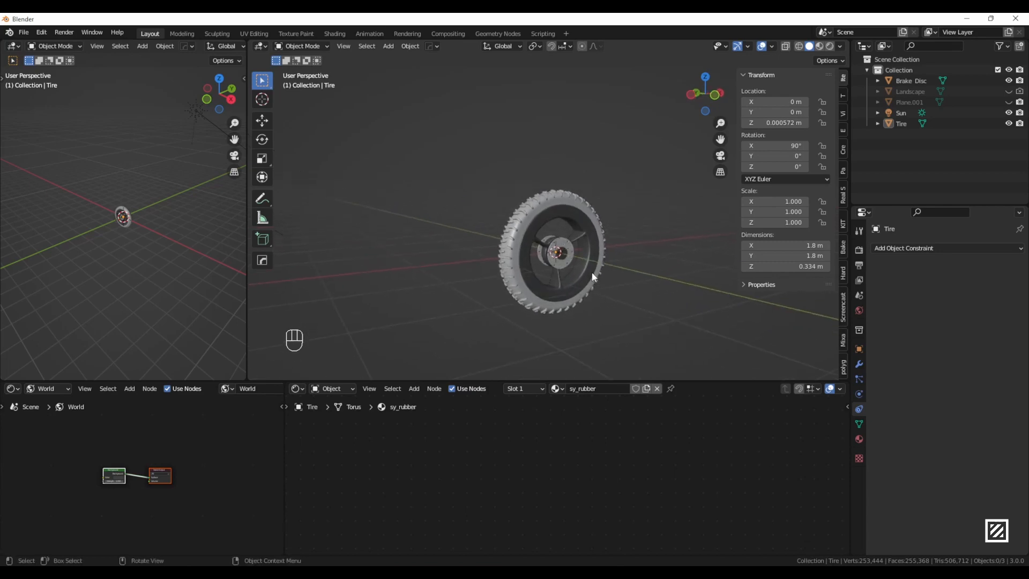
pyautogui.scroll(3, 592, 272)
pyautogui.keyDown('shift'); pyautogui.moveTo(590, 323); pyautogui.dragTo(592, 239, button='middle'); pyautogui.keyUp('shift')
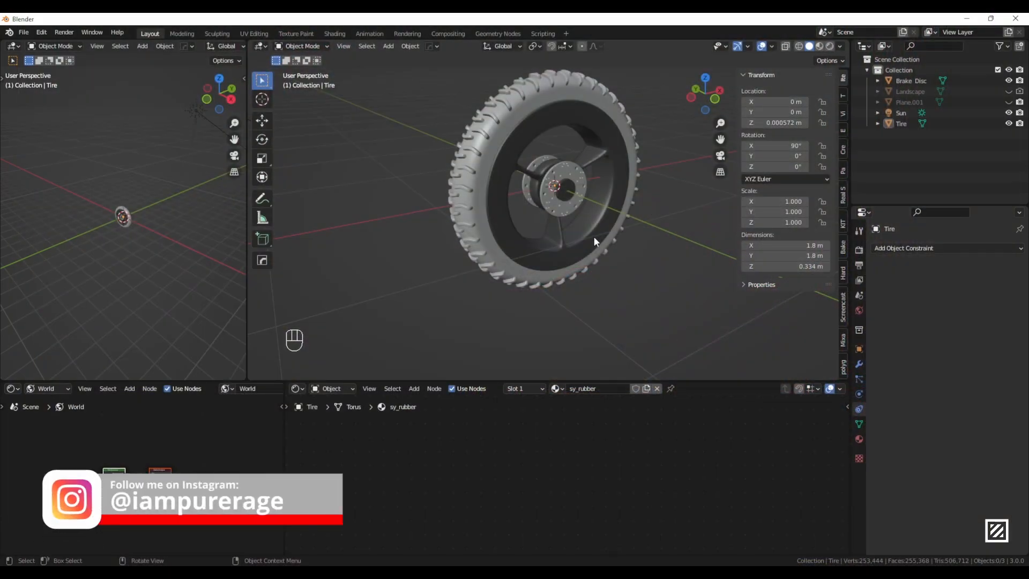
pyautogui.press('KP_1')
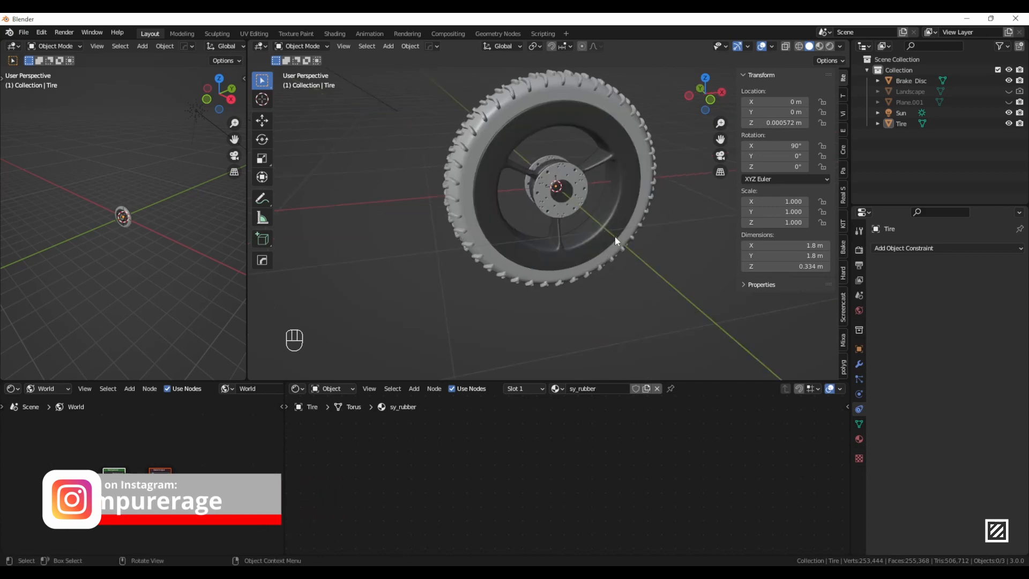
pyautogui.keyDown('shift'); pyautogui.moveTo(641, 243); pyautogui.dragTo(642, 296, button='middle'); pyautogui.keyUp('shift')
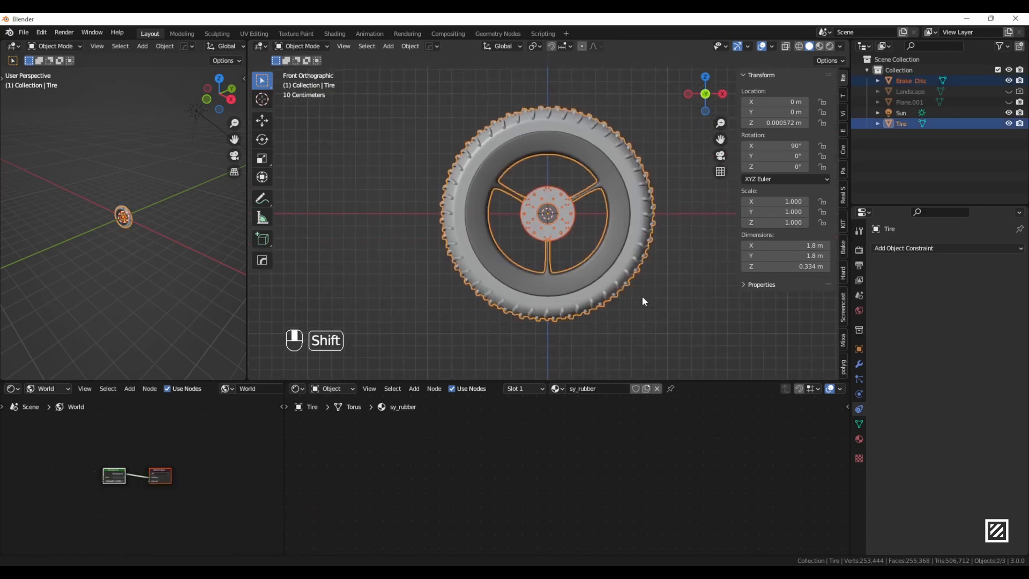
pyautogui.press('g')
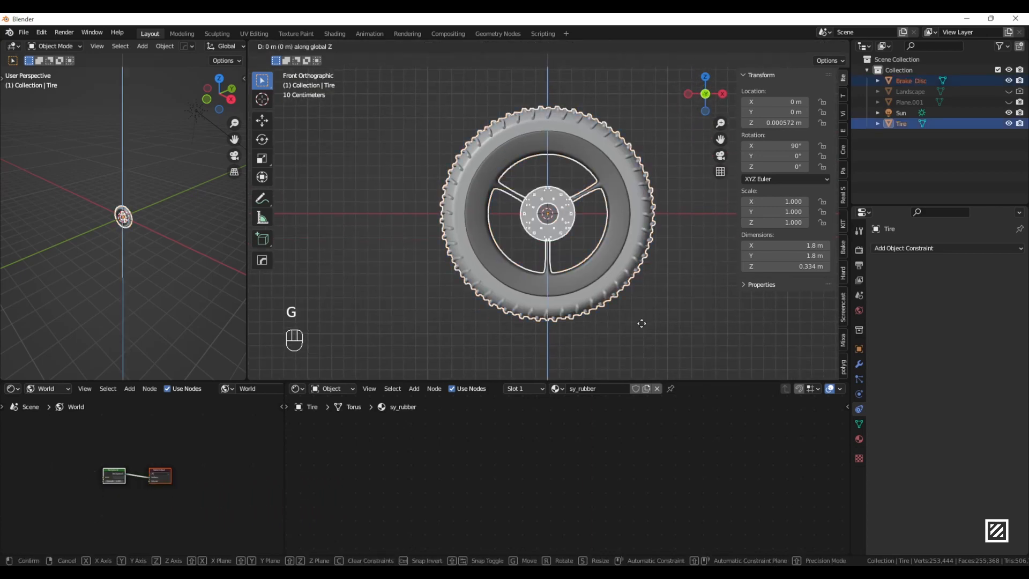
pyautogui.click(620, 227)
# Step: Lower the tire and brake disc slightly along Z to about 0.876 m so the treads meet the ground line
pyautogui.scroll(6, 620, 227)
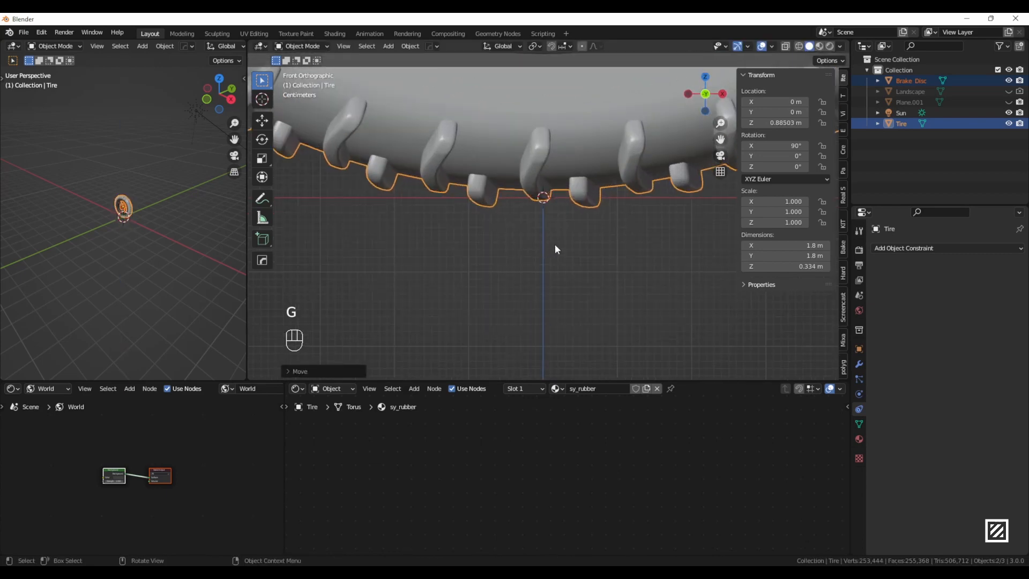
pyautogui.scroll(3, 568, 255)
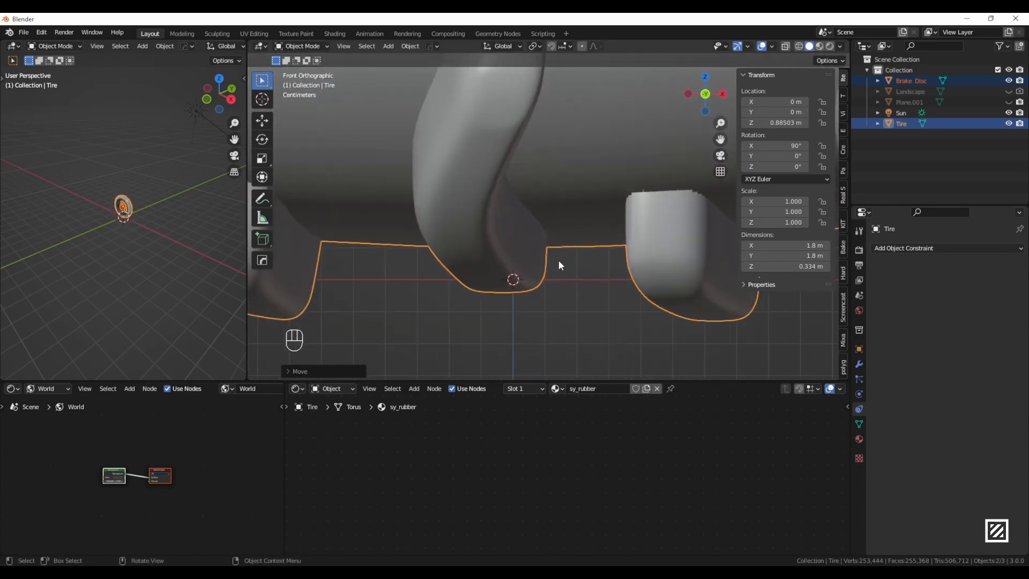
pyautogui.press('g')
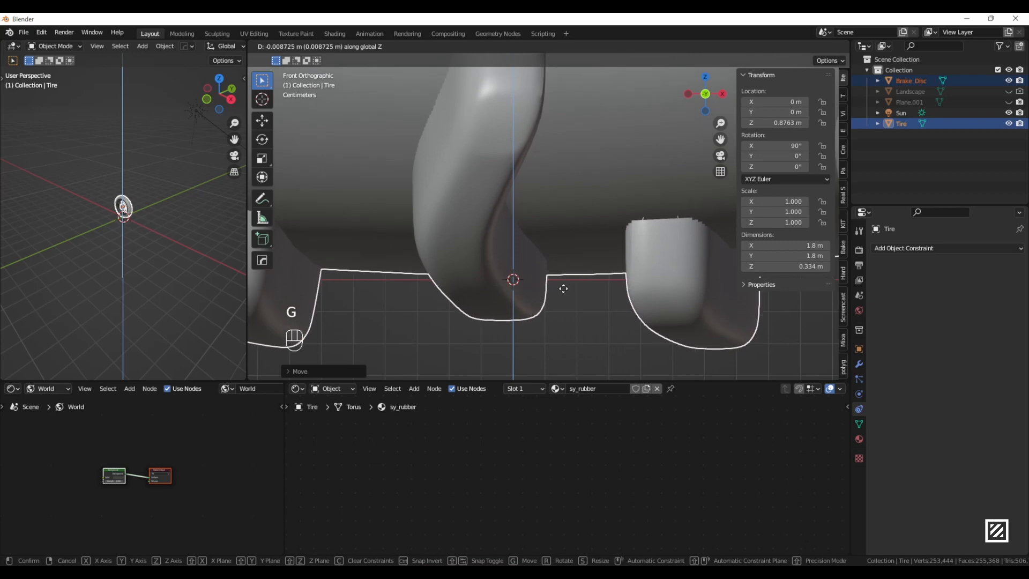
pyautogui.click(564, 290)
# Step: Add a Plain Axes empty at the world origin beneath the tire
pyautogui.scroll(-5, 565, 285)
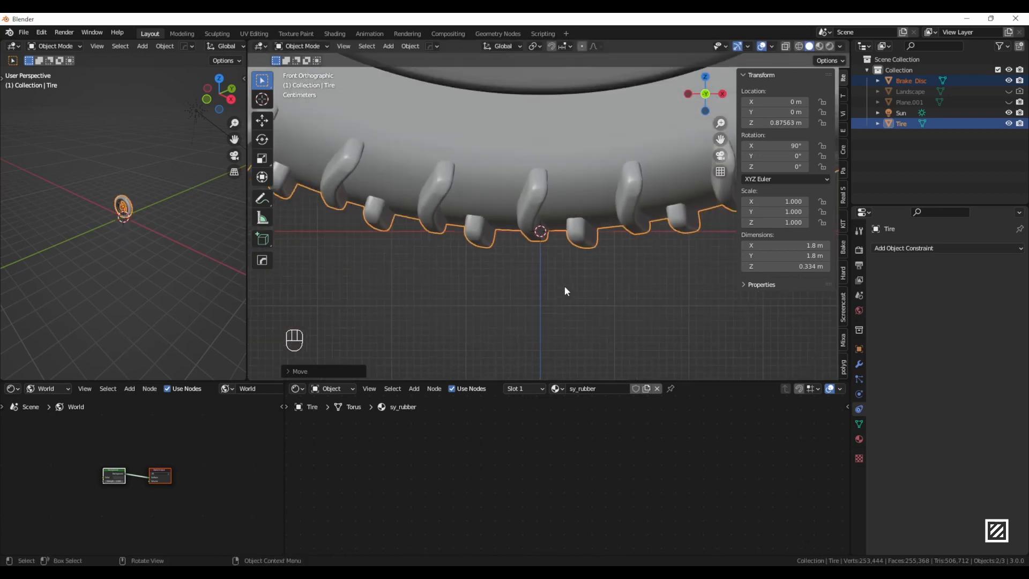
pyautogui.keyDown('shift'); pyautogui.moveTo(574, 237); pyautogui.dragTo(613, 275, button='middle'); pyautogui.keyUp('shift')
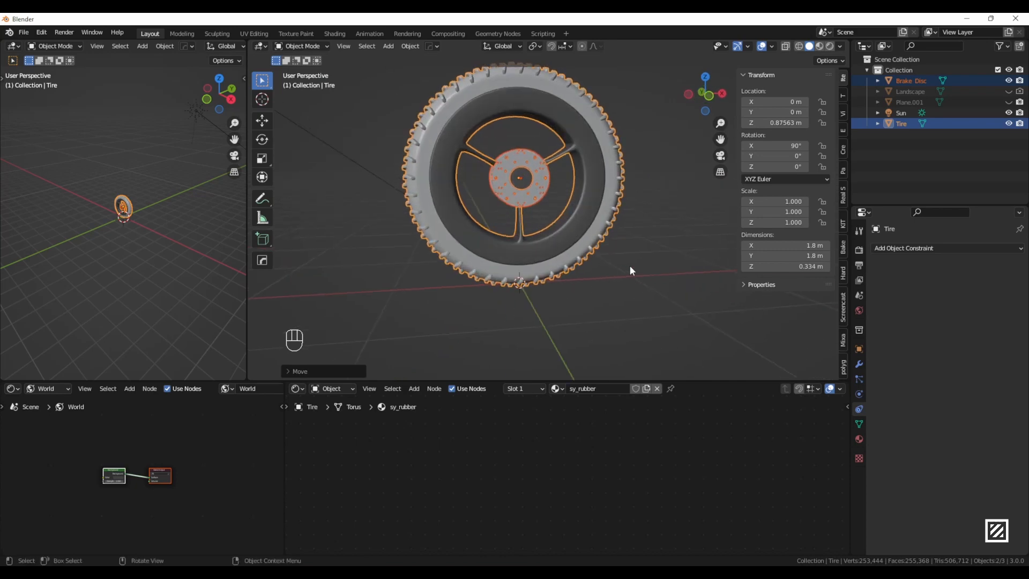
pyautogui.hotkey('shift', 'a')
pyautogui.moveTo(629, 265)
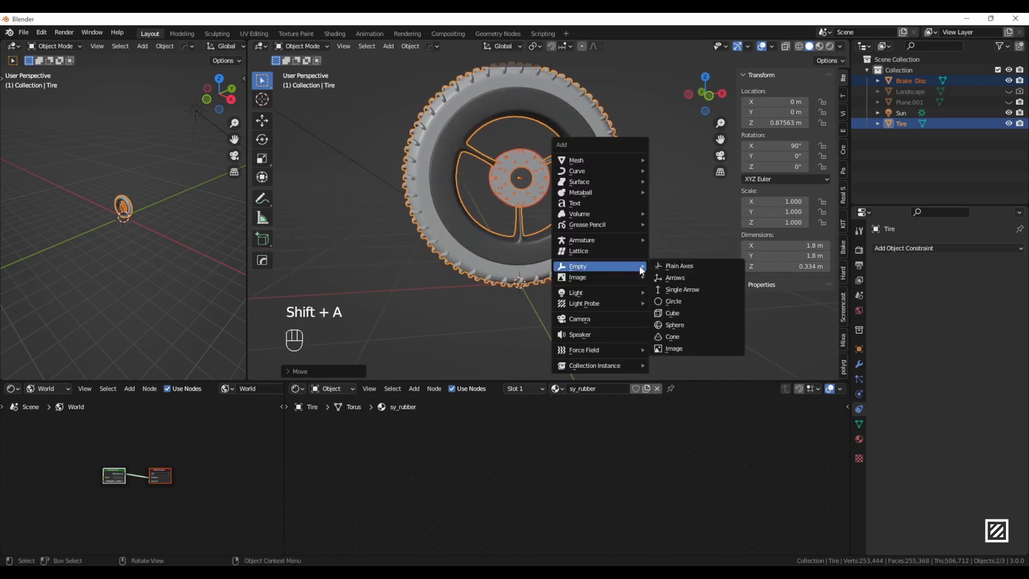
pyautogui.click(670, 266)
pyautogui.moveTo(670, 265); pyautogui.dragTo(607, 261, button='middle')
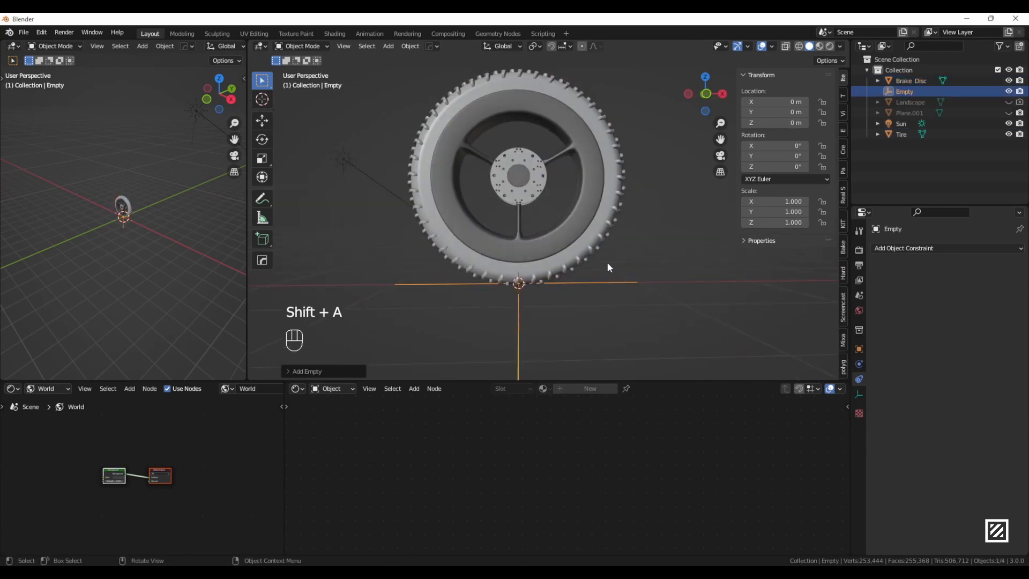
# Step: Examine from the front how the tire treads meet the empty and the ground line
pyautogui.press('KP_1')
pyautogui.keyDown('shift'); pyautogui.moveTo(552, 324); pyautogui.dragTo(557, 142, button='middle'); pyautogui.keyUp('shift')
pyautogui.scroll(5, 538, 309)
pyautogui.scroll(6, 565, 199)
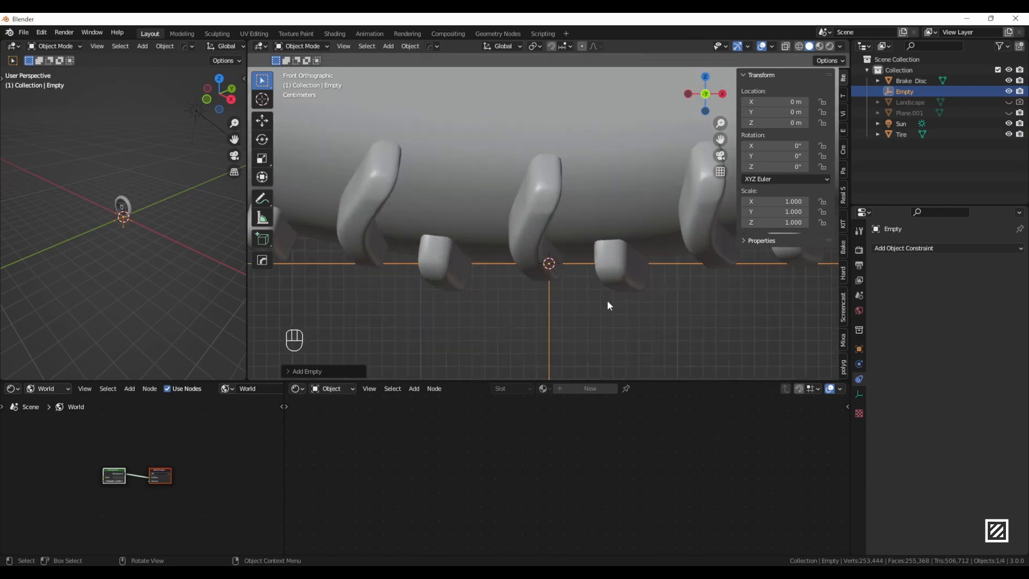
pyautogui.scroll(4, 589, 316)
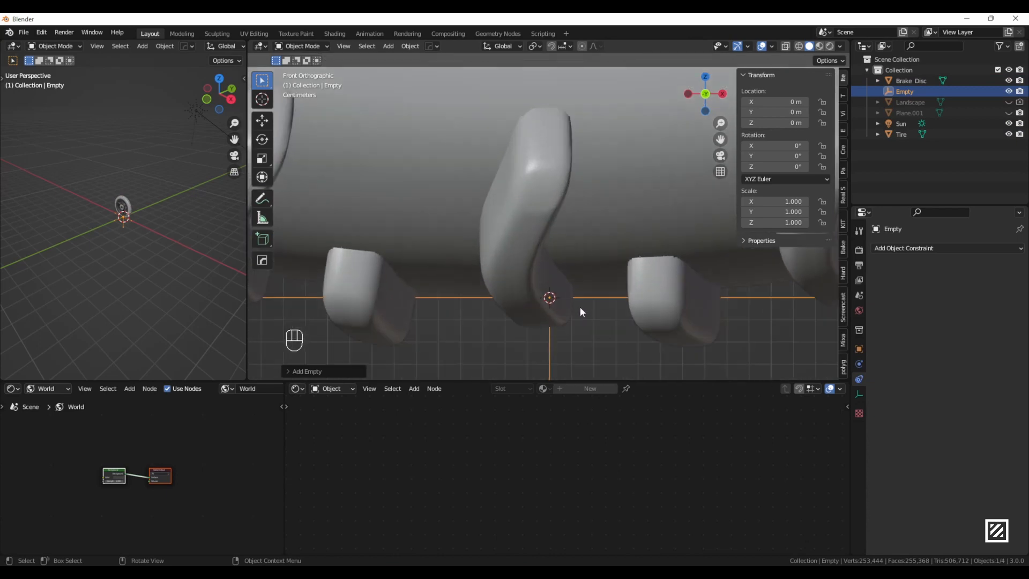
pyautogui.keyDown('shift'); pyautogui.moveTo(589, 337); pyautogui.dragTo(526, 246, button='middle'); pyautogui.keyUp('shift')
pyautogui.press('KP_1')
pyautogui.press('KP_1')
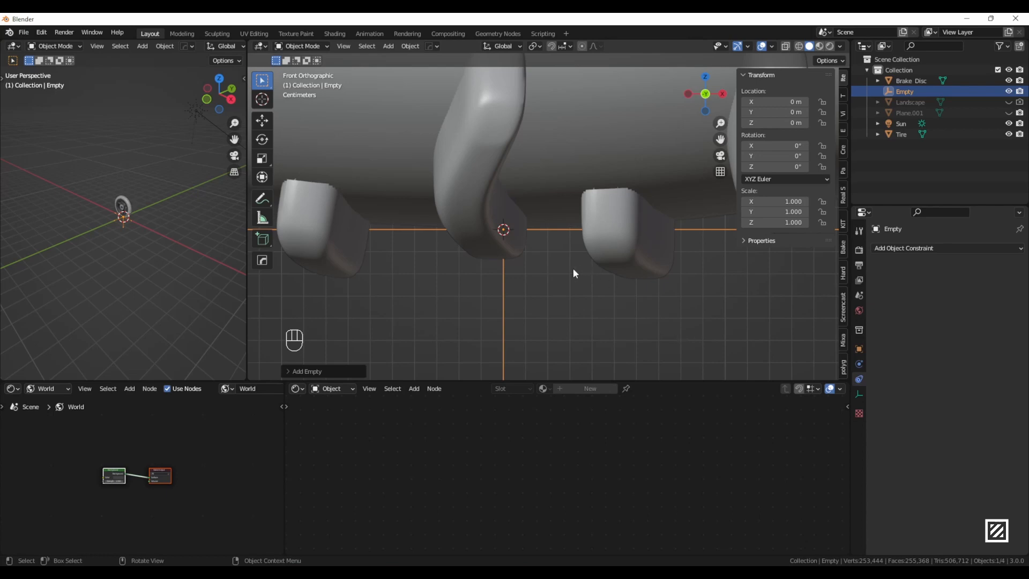
pyautogui.moveTo(517, 220); pyautogui.dragTo(532, 232, button='middle')
pyautogui.press('KP_1')
pyautogui.scroll(-7, 563, 249)
pyautogui.keyDown('shift'); pyautogui.moveTo(573, 213); pyautogui.dragTo(541, 314, button='middle'); pyautogui.keyUp('shift')
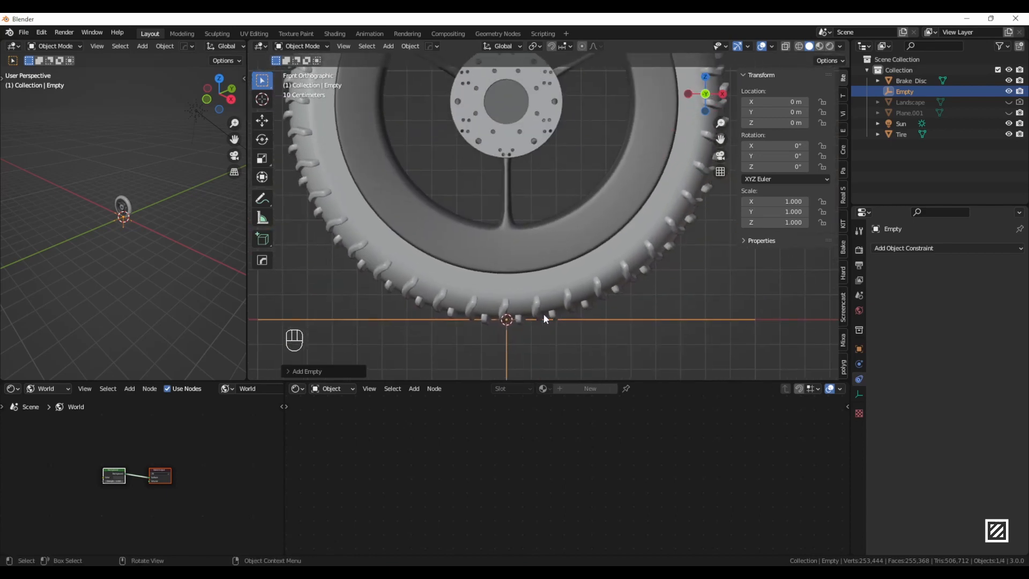
pyautogui.scroll(-4, 544, 312)
pyautogui.keyDown('shift'); pyautogui.moveTo(575, 262); pyautogui.dragTo(564, 292, button='middle'); pyautogui.keyUp('shift')
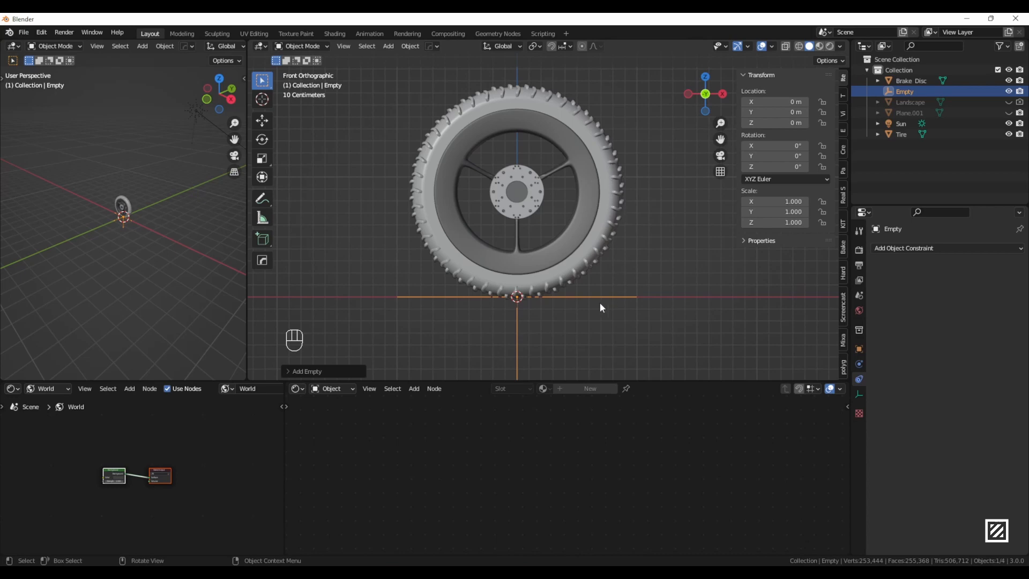
# Step: Parent the tire to the empty with Object (Keep Transform)
pyautogui.click(611, 163)
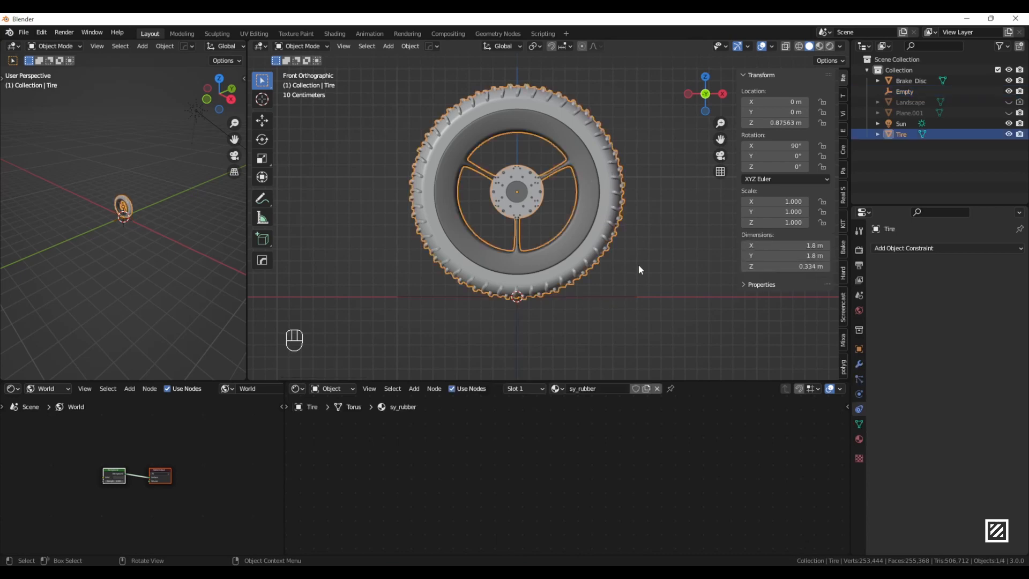
pyautogui.keyDown('shift'); pyautogui.click(604, 297); pyautogui.keyUp('shift')
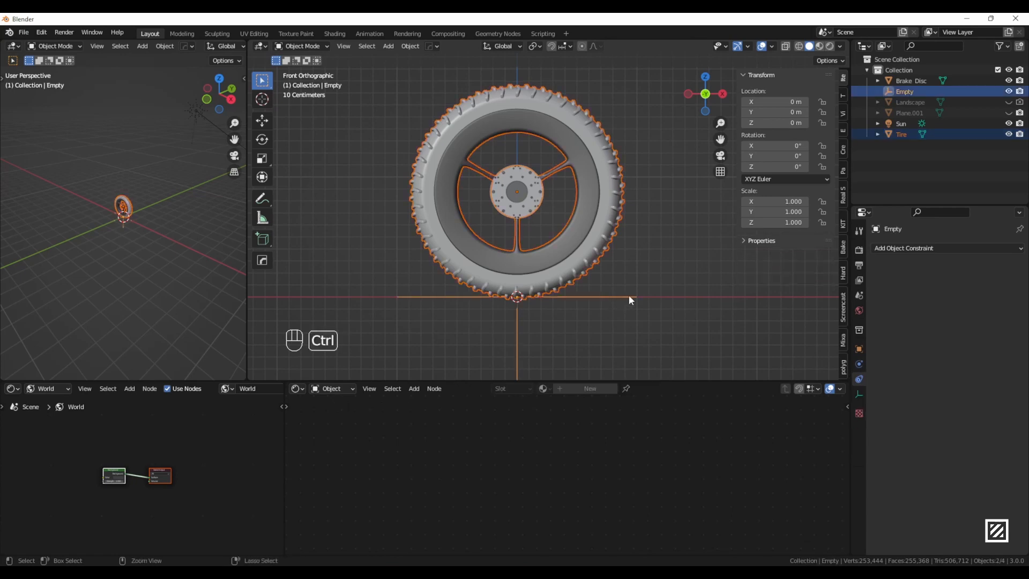
pyautogui.hotkey('ctrl', 'p')
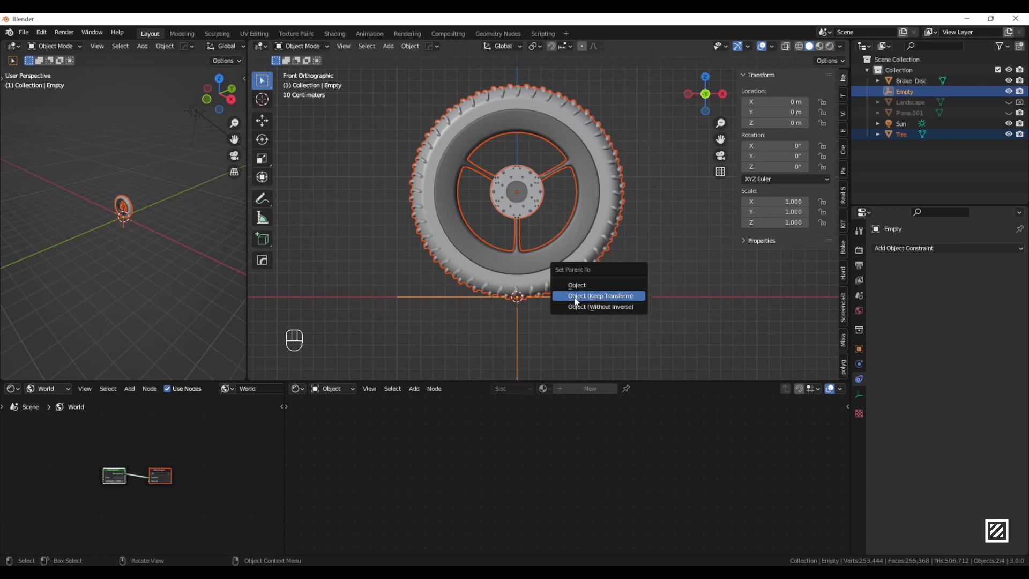
pyautogui.click(608, 301)
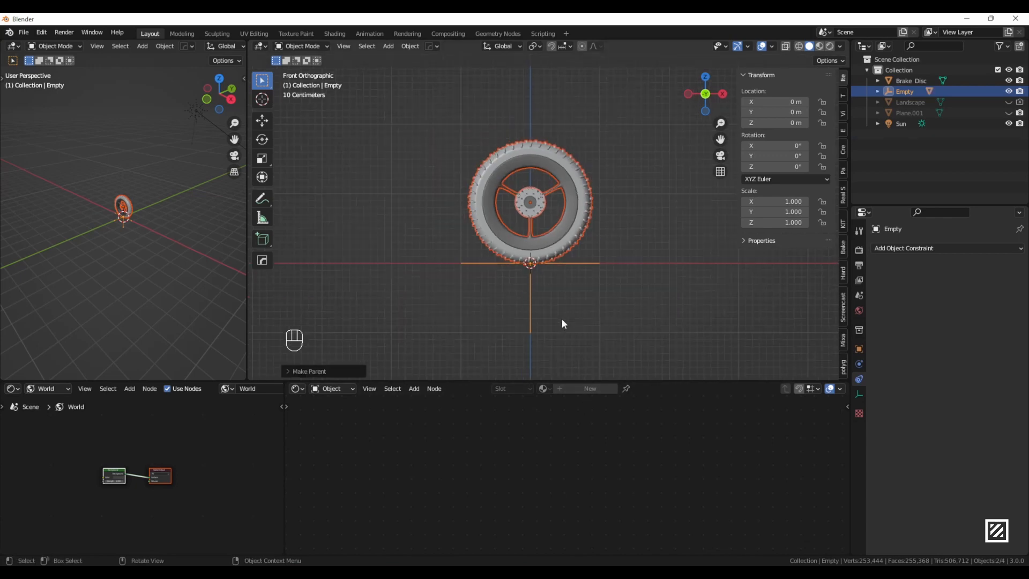
# Step: Parent the brake disc to the empty with Object (Keep Transform)
pyautogui.click(540, 204)
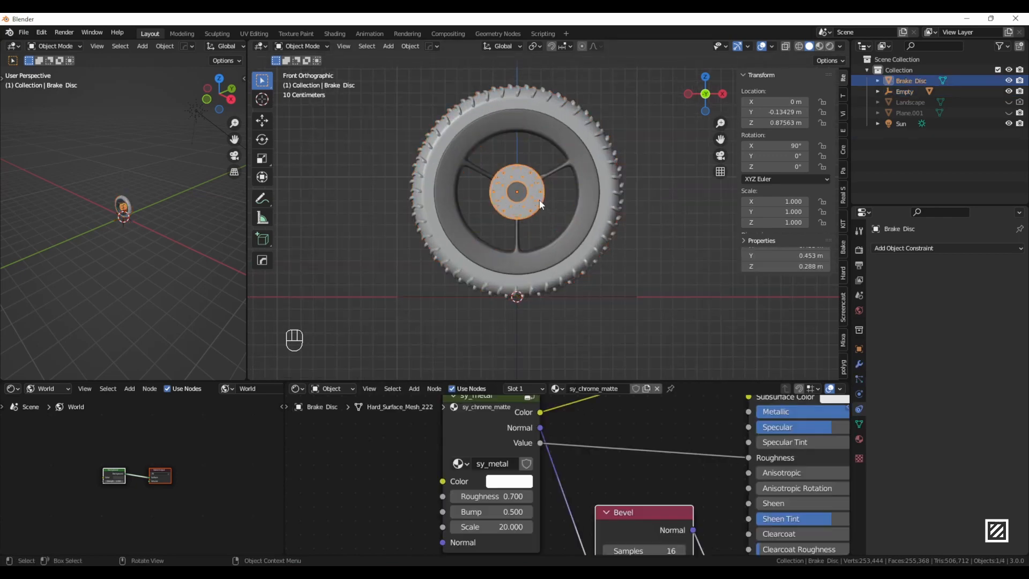
pyautogui.keyDown('shift'); pyautogui.click(599, 297); pyautogui.keyUp('shift')
pyautogui.press('ctrl')
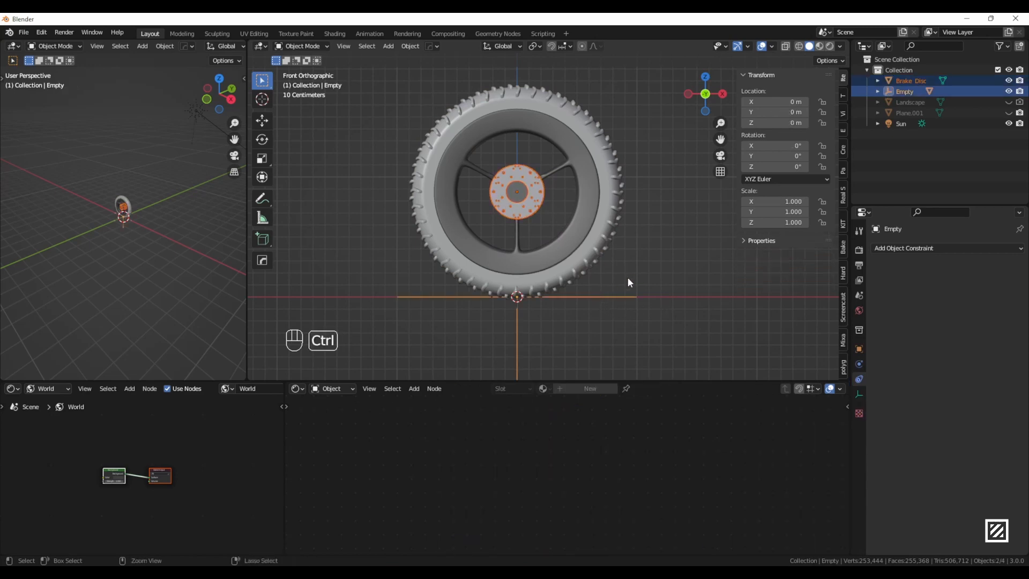
pyautogui.hotkey('ctrl', 'p')
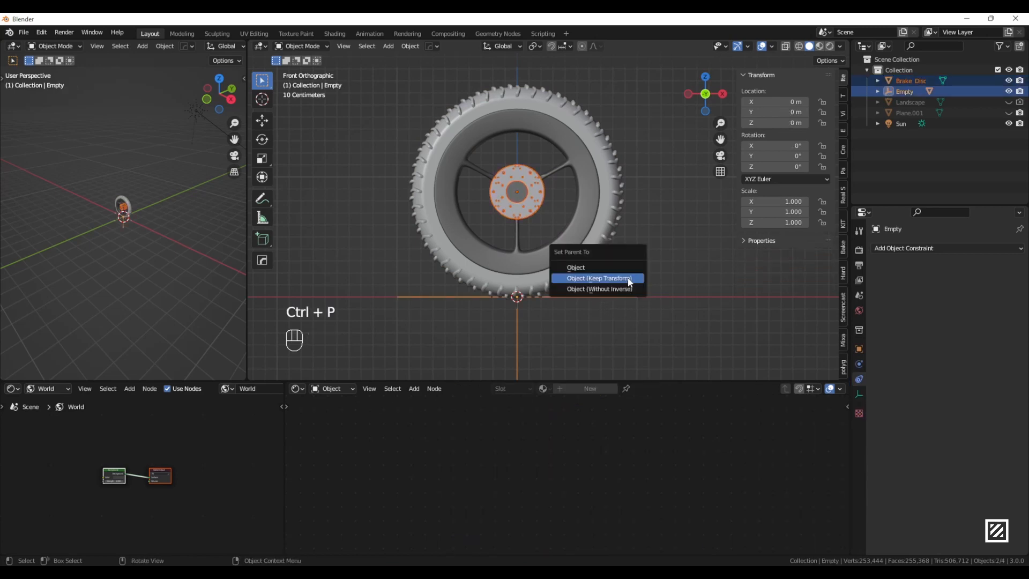
pyautogui.click(629, 278)
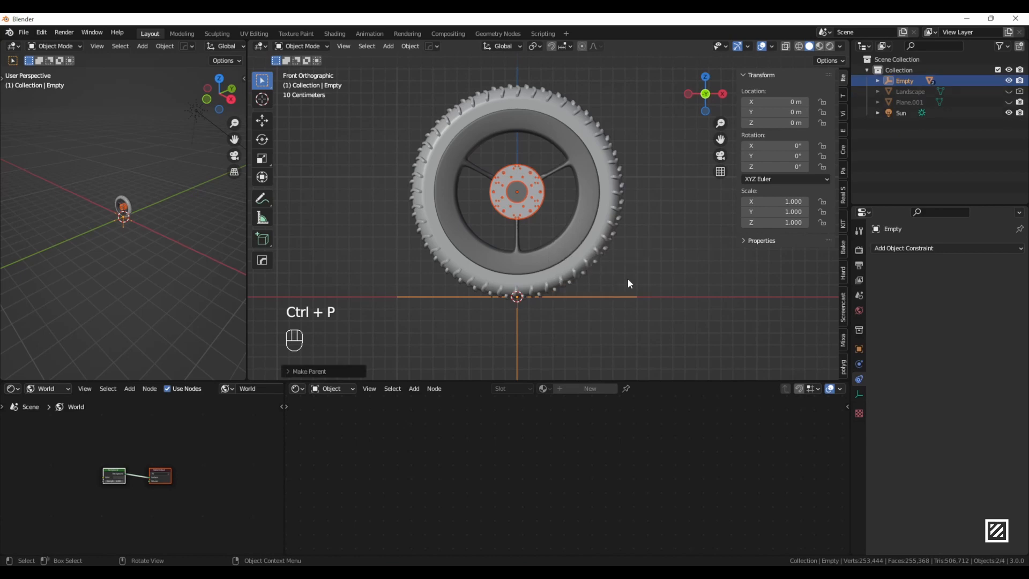
# Step: Try moving the empty along X in front view to test how the parented wheel follows
pyautogui.click(603, 313)
pyautogui.click(597, 302)
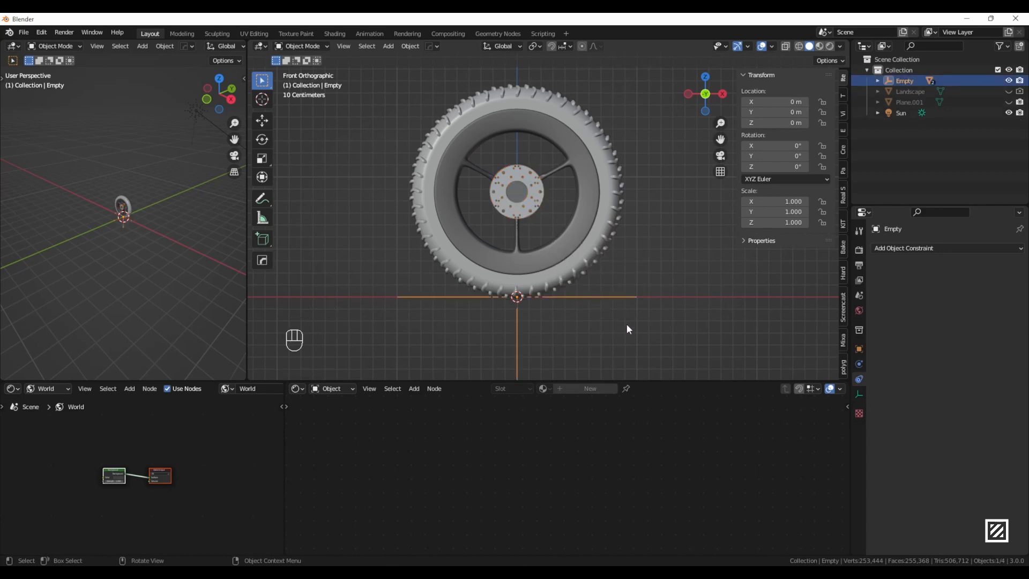
pyautogui.press('g')
pyautogui.press('x')
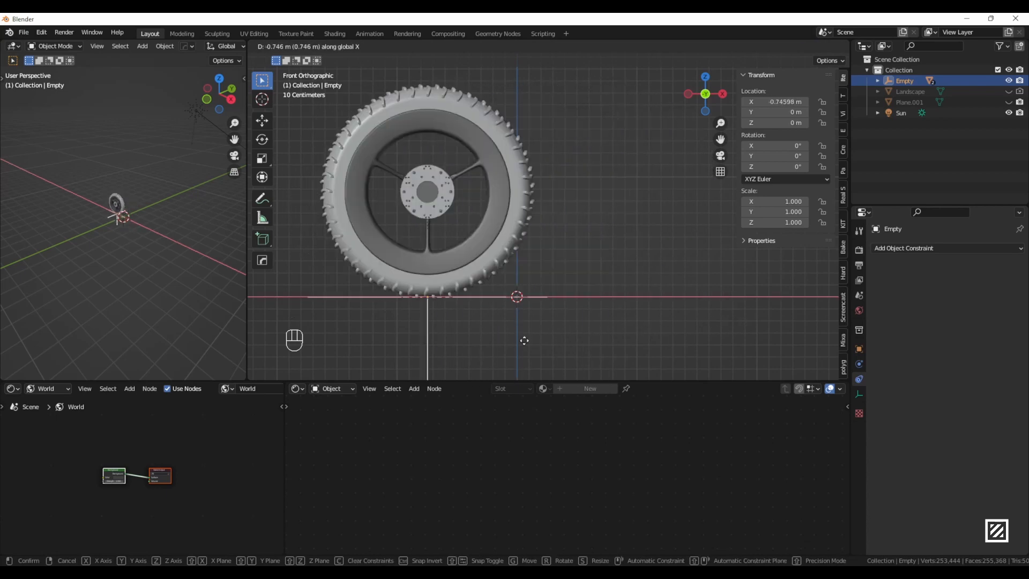
pyautogui.rightClick(674, 336)
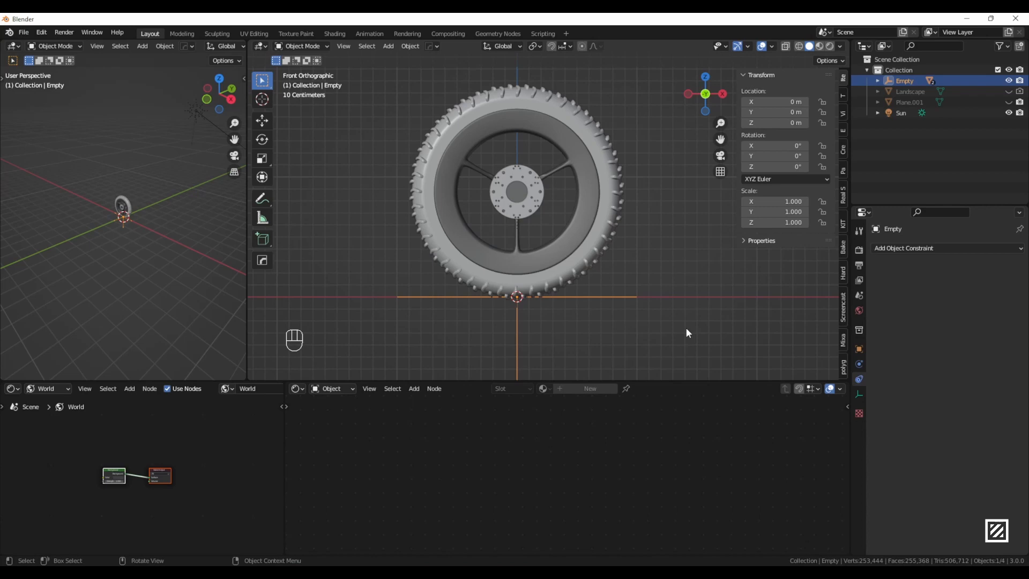
# Step: Try rotating the tire about the global Y axis to test its spin
pyautogui.moveTo(675, 322); pyautogui.dragTo(613, 275, button='middle')
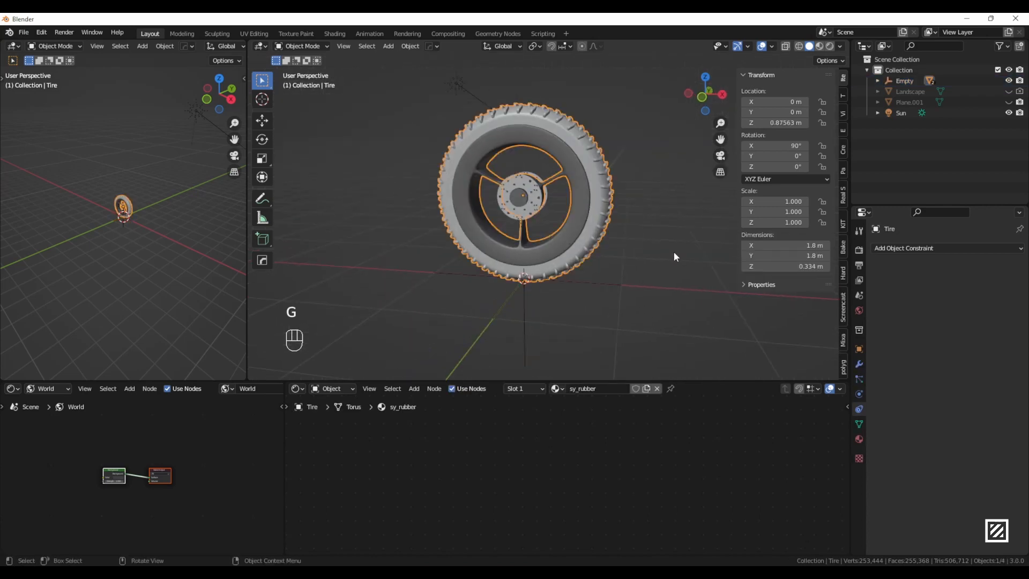
pyautogui.press('r')
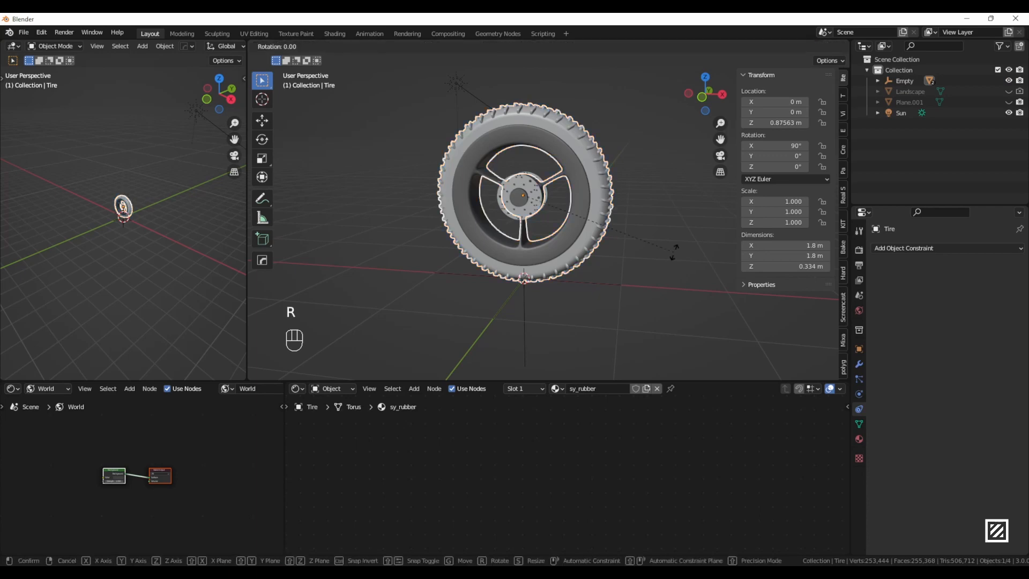
pyautogui.press('y')
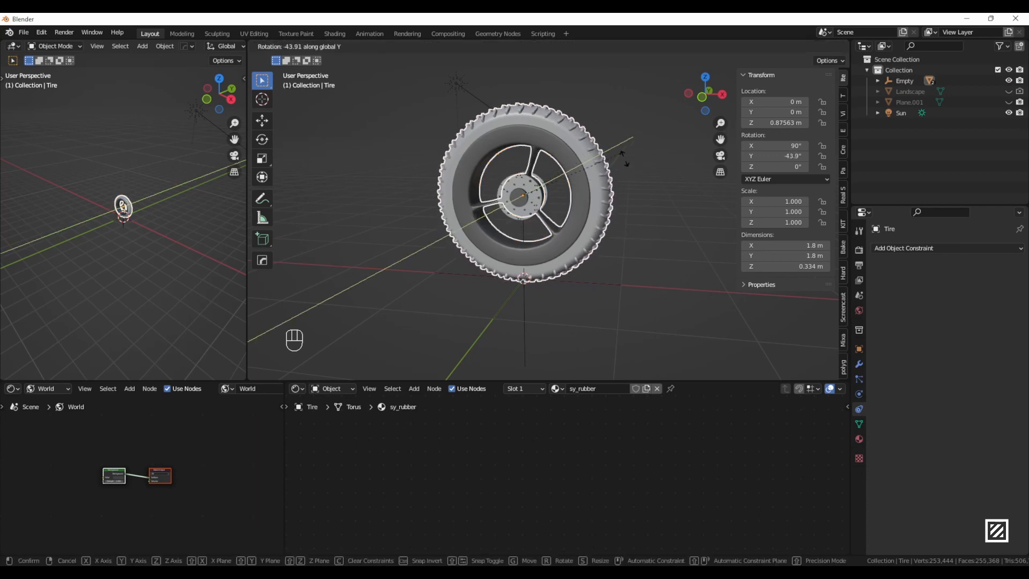
pyautogui.press('Escape')
# Step: Try sliding the empty along the global X axis in perspective view
pyautogui.click(607, 285)
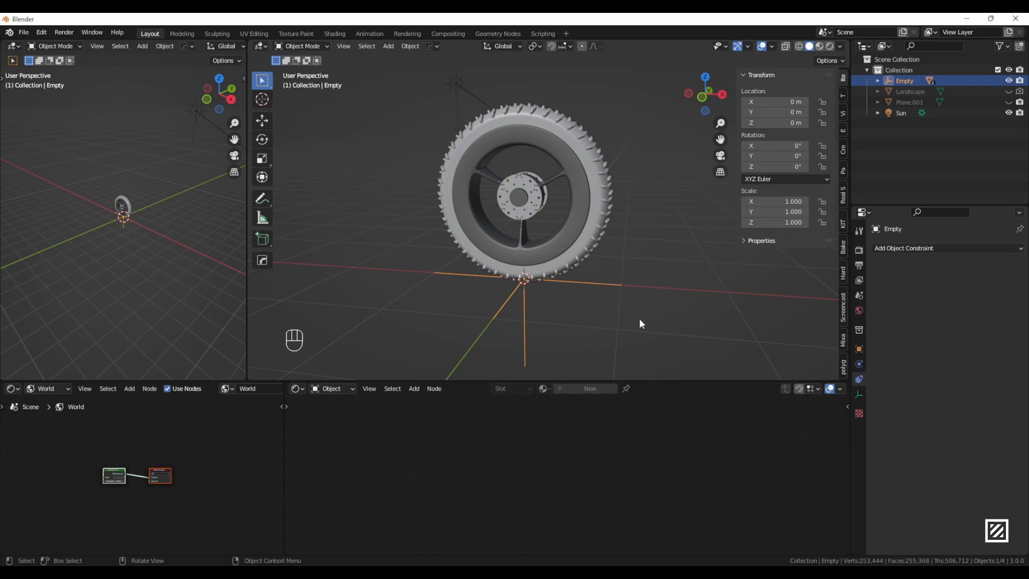
pyautogui.press('g')
pyautogui.press('x')
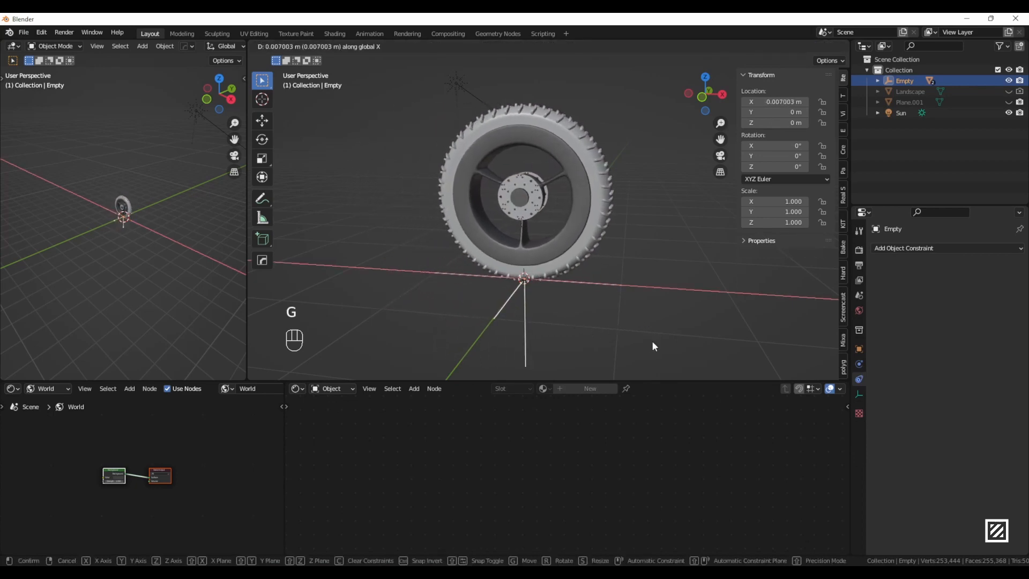
pyautogui.press('Escape')
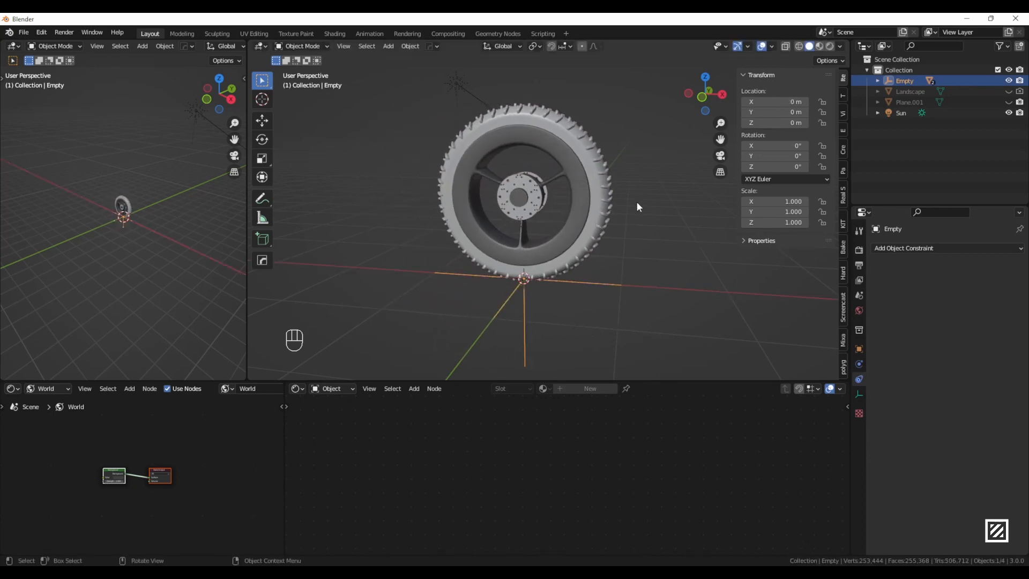
# Step: Select the tire and add a driver to its Y rotation
pyautogui.click(592, 261)
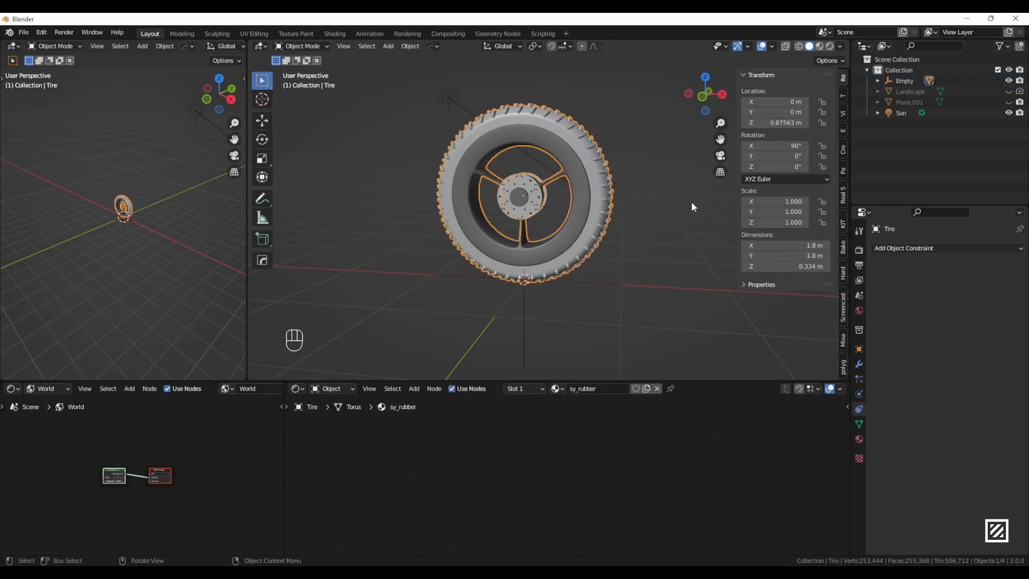
pyautogui.rightClick(761, 156)
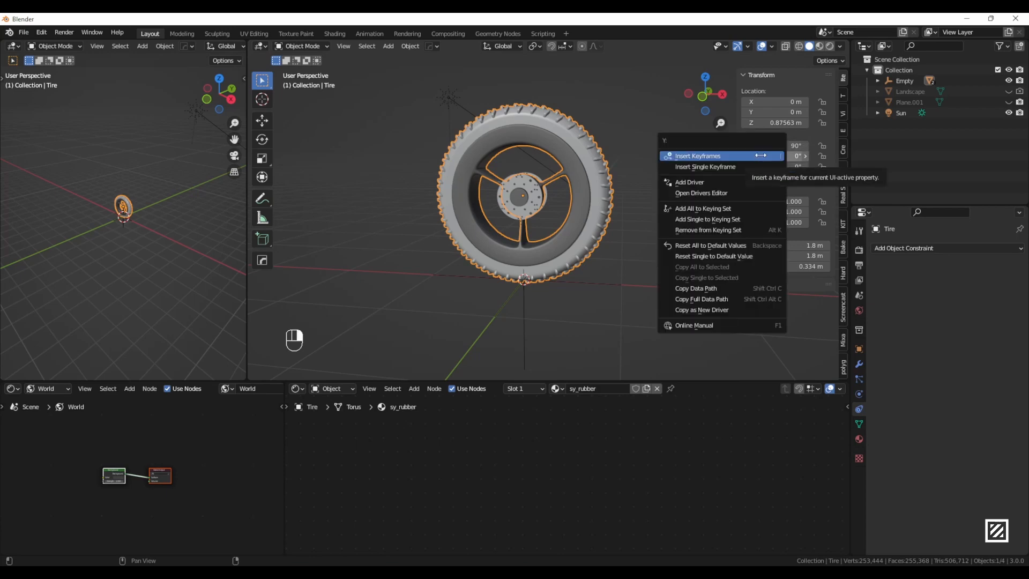
pyautogui.click(761, 156)
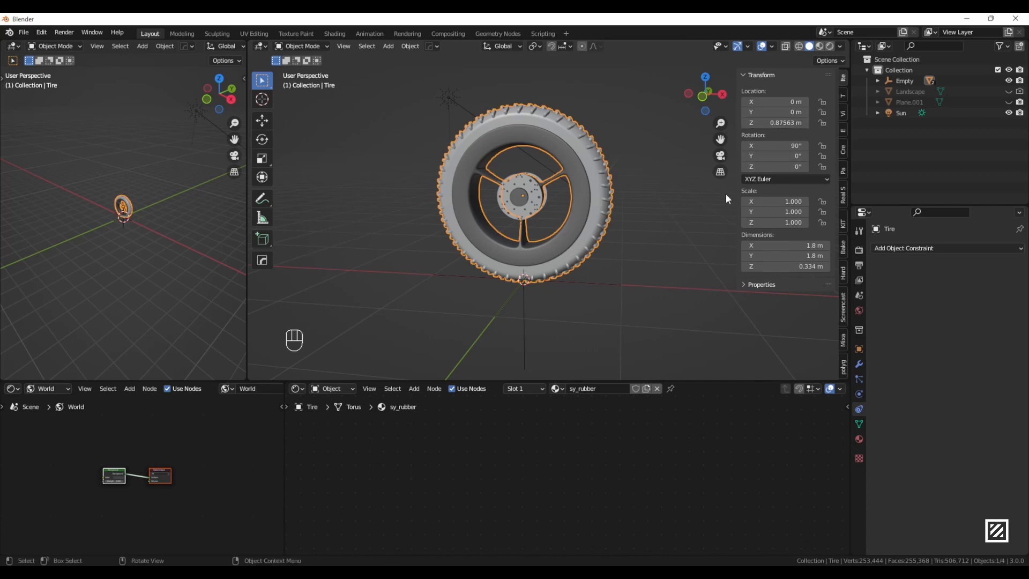
pyautogui.press('n')
pyautogui.press('n')
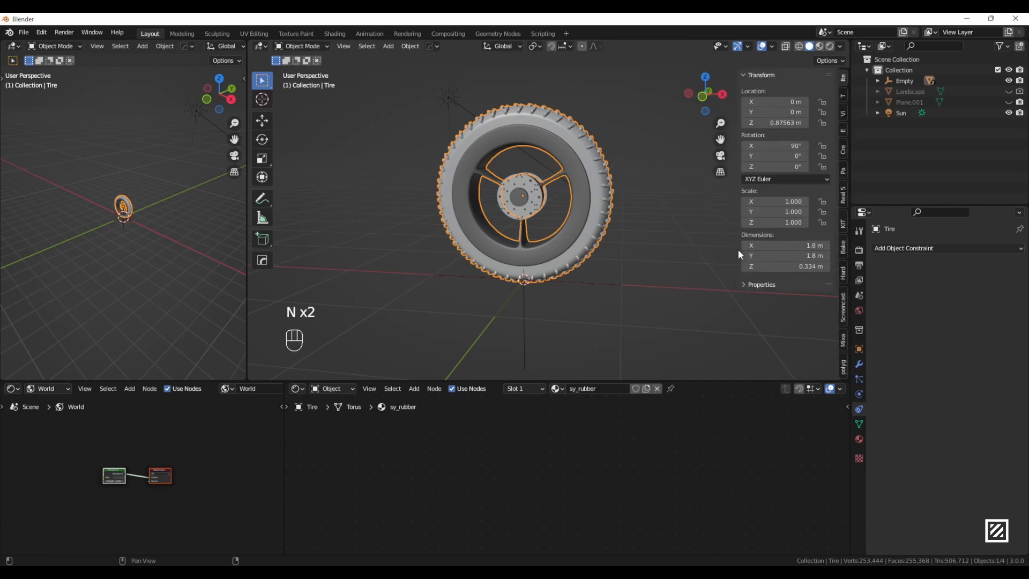
pyautogui.rightClick(761, 156)
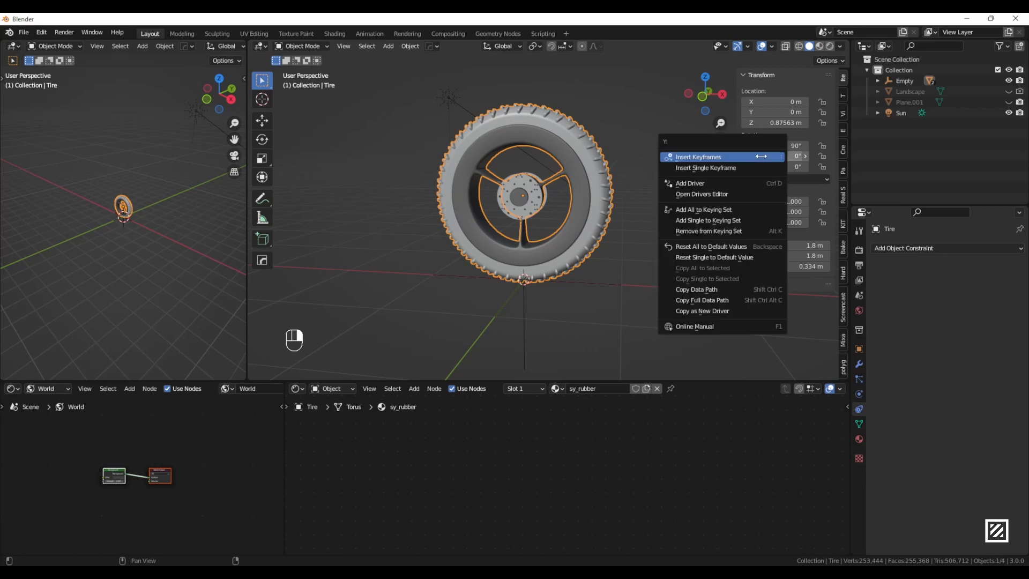
pyautogui.click(721, 184)
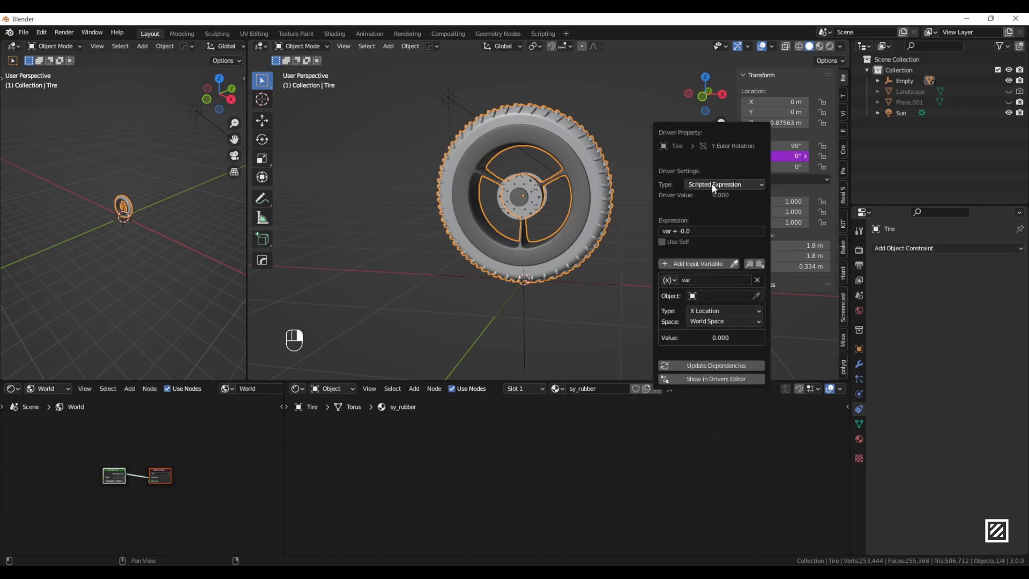
# Step: Set the tire driver's expression to 1*var and use the Empty as the variable's target object
pyautogui.click(699, 233)
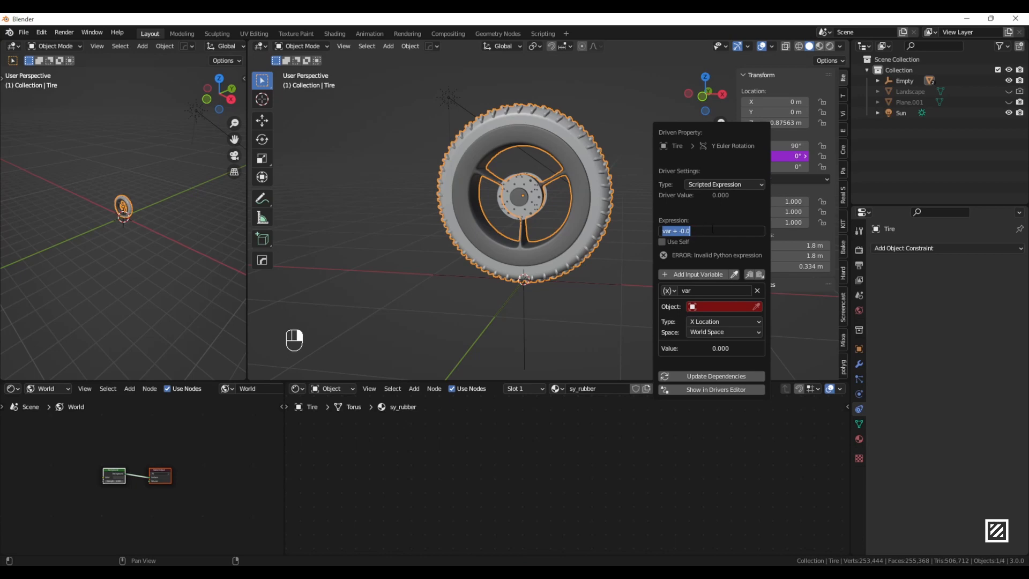
pyautogui.moveTo(690, 231); pyautogui.dragTo(672, 231)
pyautogui.press('BackSpace')
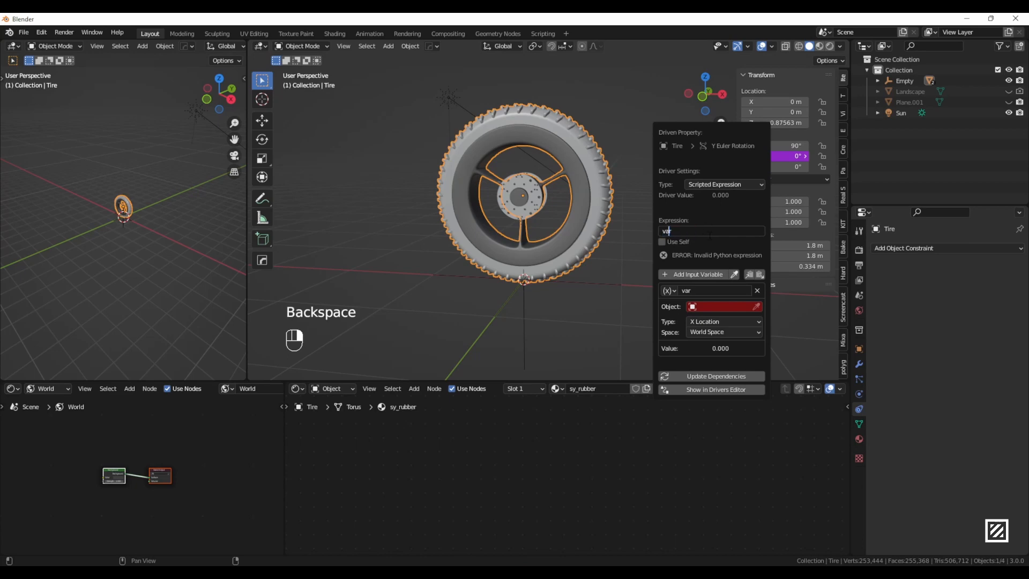
pyautogui.write('1*')
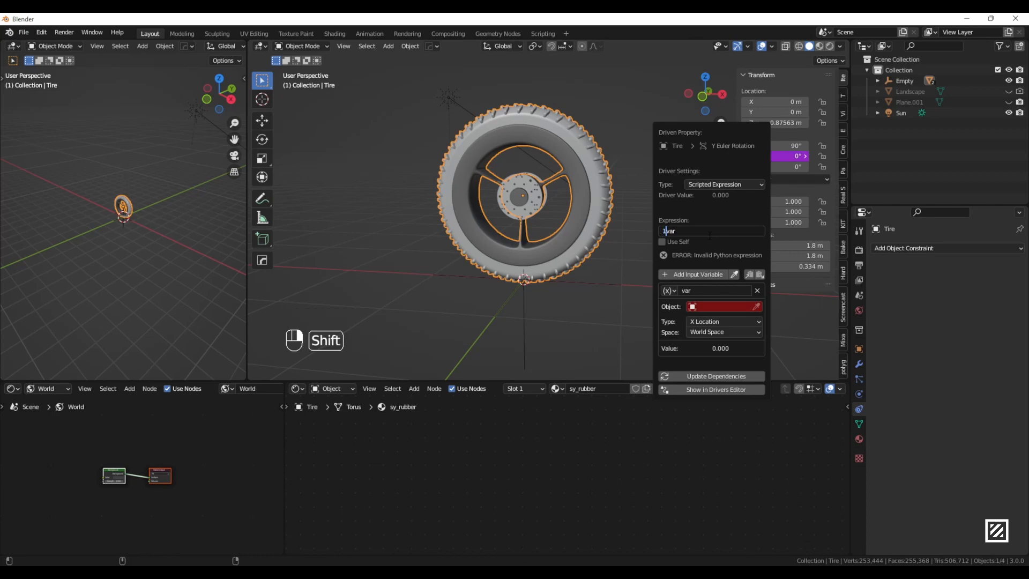
pyautogui.click(712, 307)
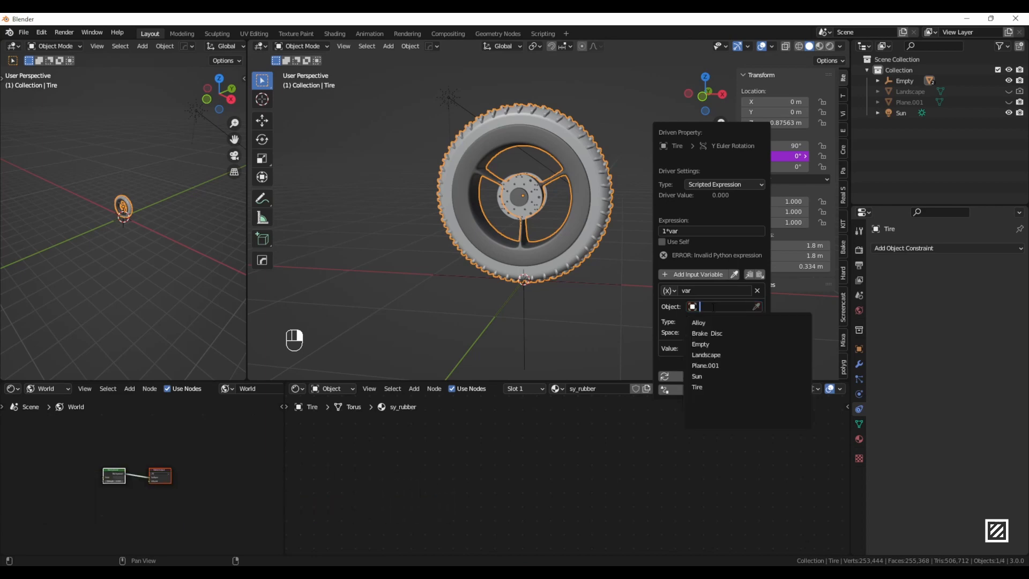
pyautogui.click(716, 344)
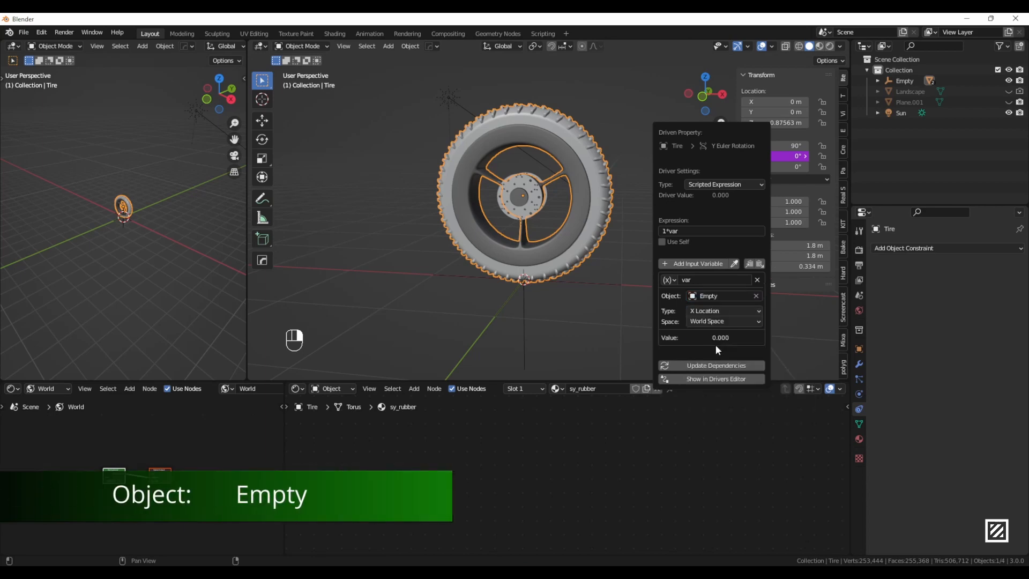
# Step: Try moving the empty along the global X axis to test the tire's driven rotation, ending in front view
pyautogui.click(594, 282)
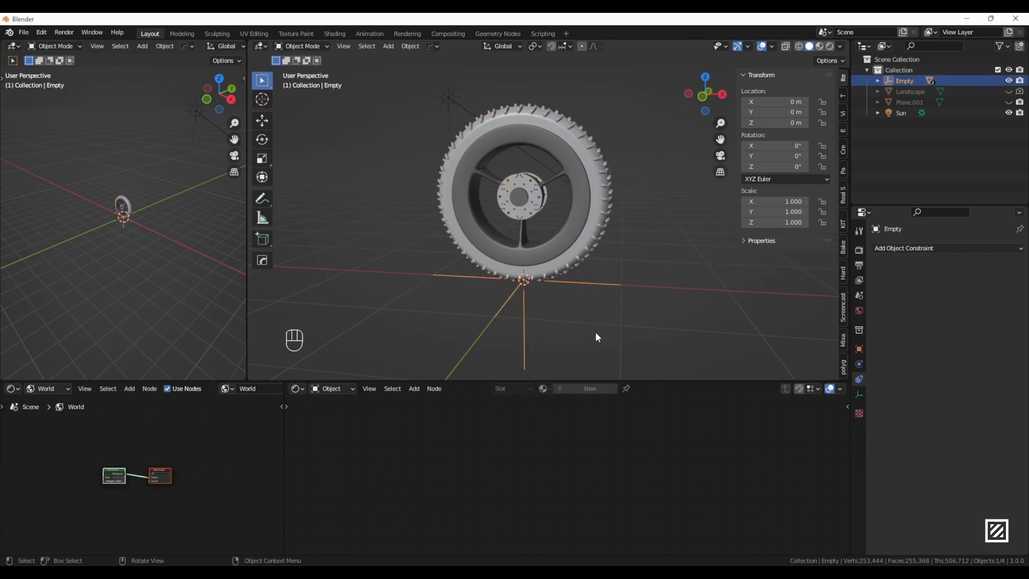
pyautogui.press('g')
pyautogui.press('x')
pyautogui.press('KP_1')
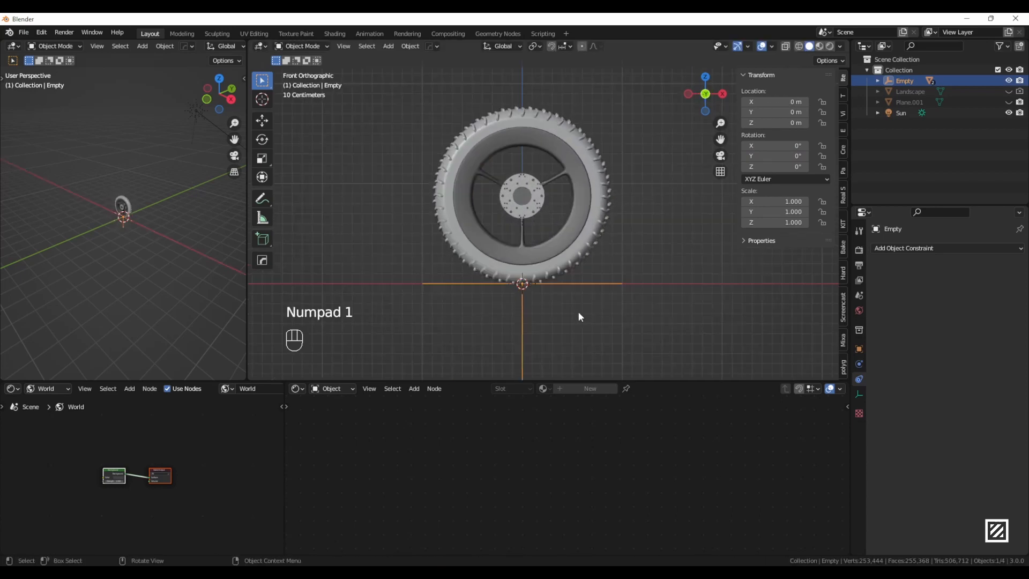
# Step: Try sliding the empty slightly along the global X axis while examining the tread at the ground contact point up close
pyautogui.scroll(5, 577, 311)
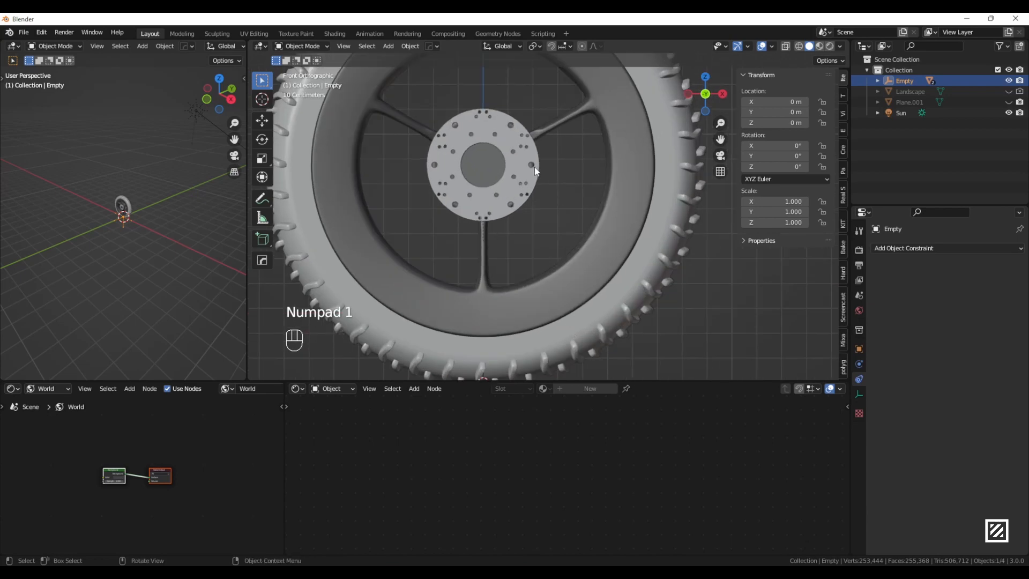
pyautogui.scroll(-2, 556, 273)
pyautogui.moveTo(557, 272)
pyautogui.keyDown('shift'); pyautogui.mouseDown(button='middle')
pyautogui.moveTo(557, 203)
pyautogui.moveTo(569, 276)
pyautogui.mouseUp(button='middle'); pyautogui.keyUp('shift')
pyautogui.scroll(5, 581, 233)
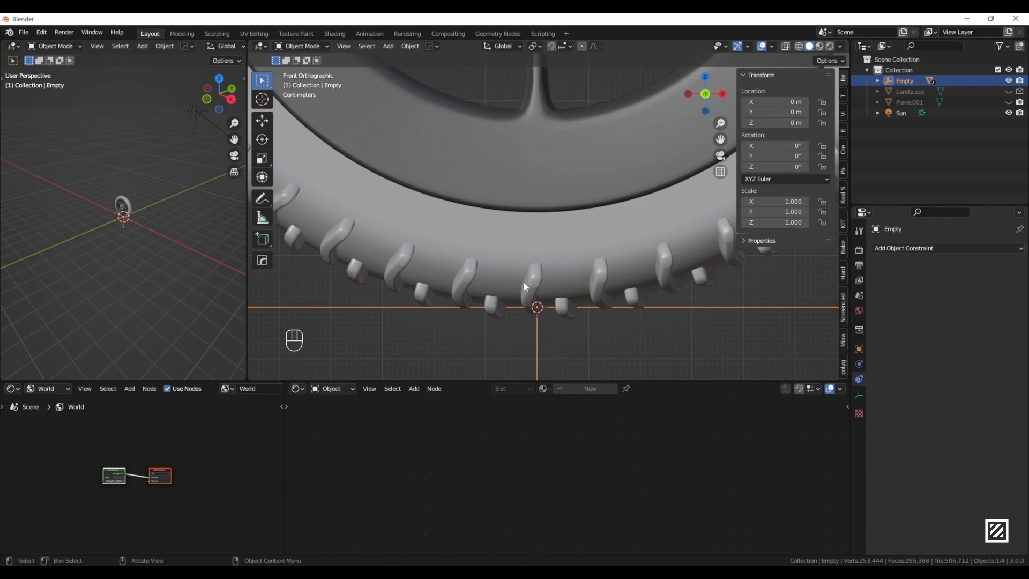
pyautogui.scroll(3, 565, 321)
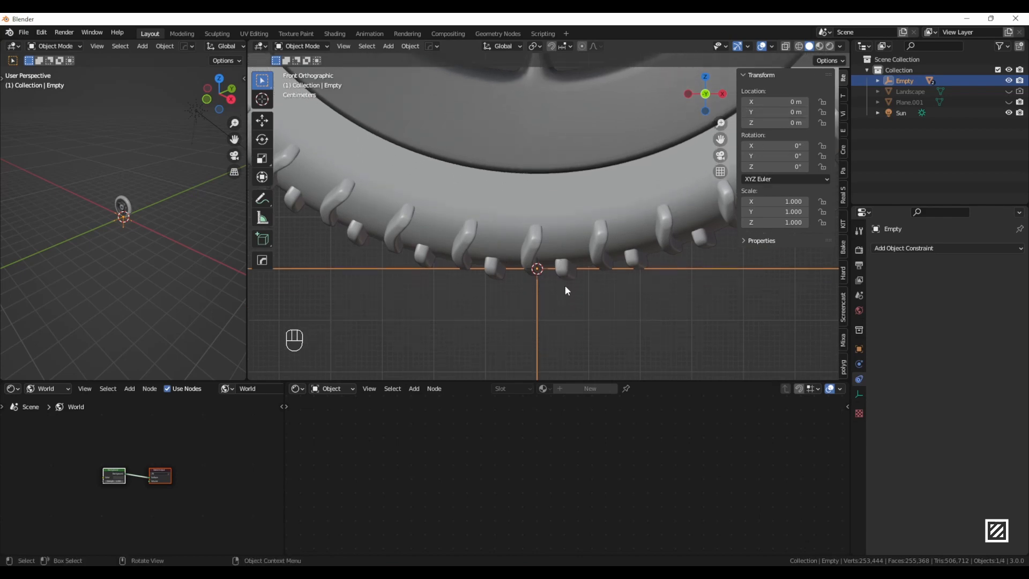
pyautogui.keyDown('shift'); pyautogui.moveTo(560, 314); pyautogui.dragTo(609, 293, button='middle'); pyautogui.keyUp('shift')
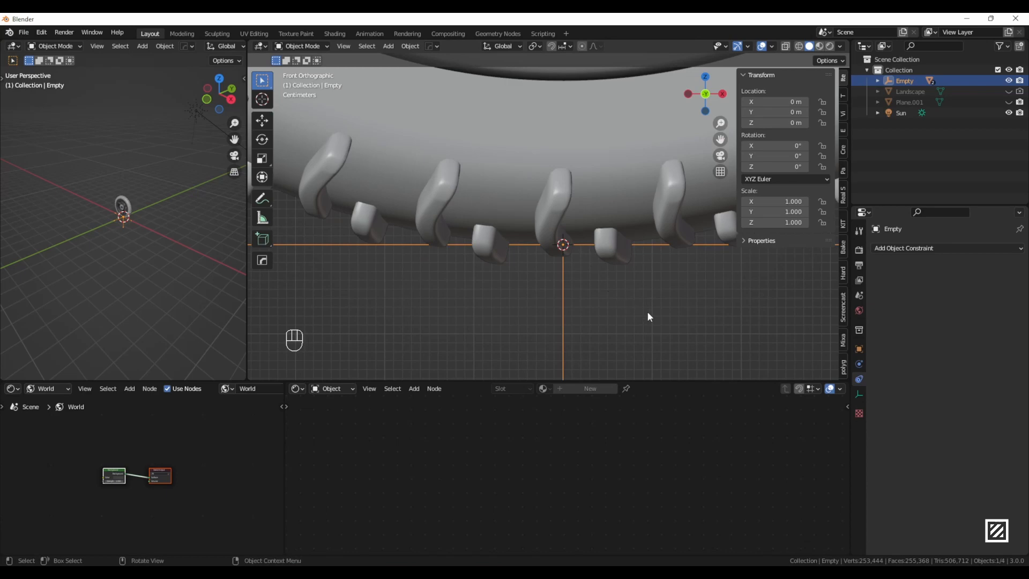
pyautogui.press('g')
pyautogui.press('x')
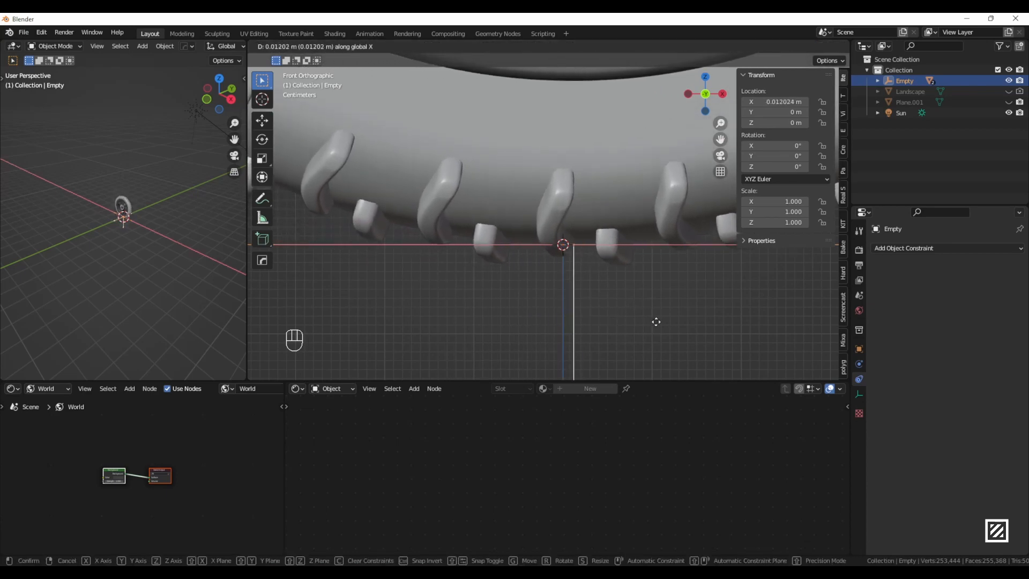
pyautogui.press('Escape')
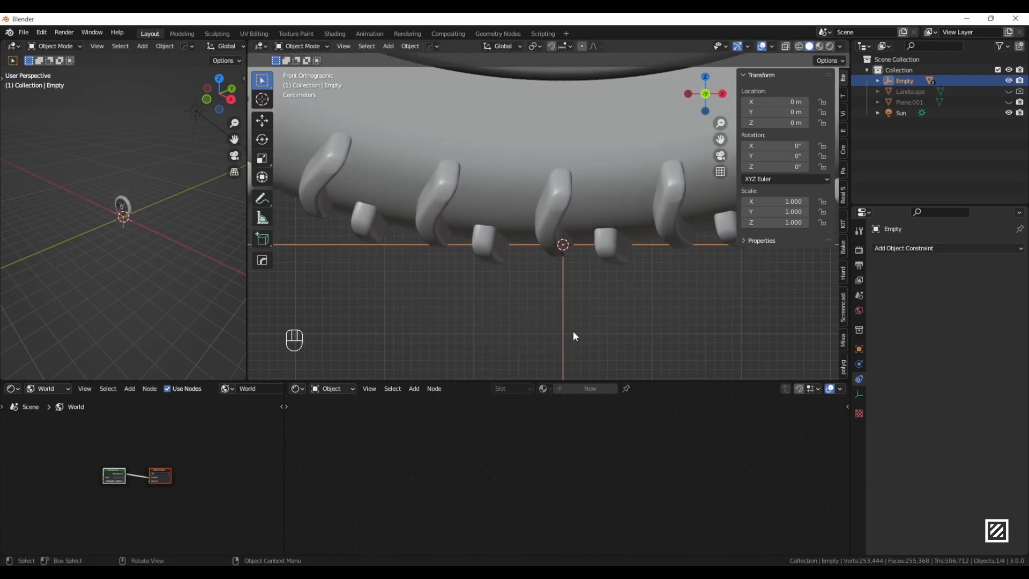
# Step: Edit the driver on the tire's Y rotation and change its expression to 1.1*var
pyautogui.scroll(-3, 657, 261)
pyautogui.keyDown('shift'); pyautogui.moveTo(643, 247); pyautogui.dragTo(643, 255, button='middle'); pyautogui.keyUp('shift')
pyautogui.click(638, 173)
pyautogui.rightClick(750, 157)
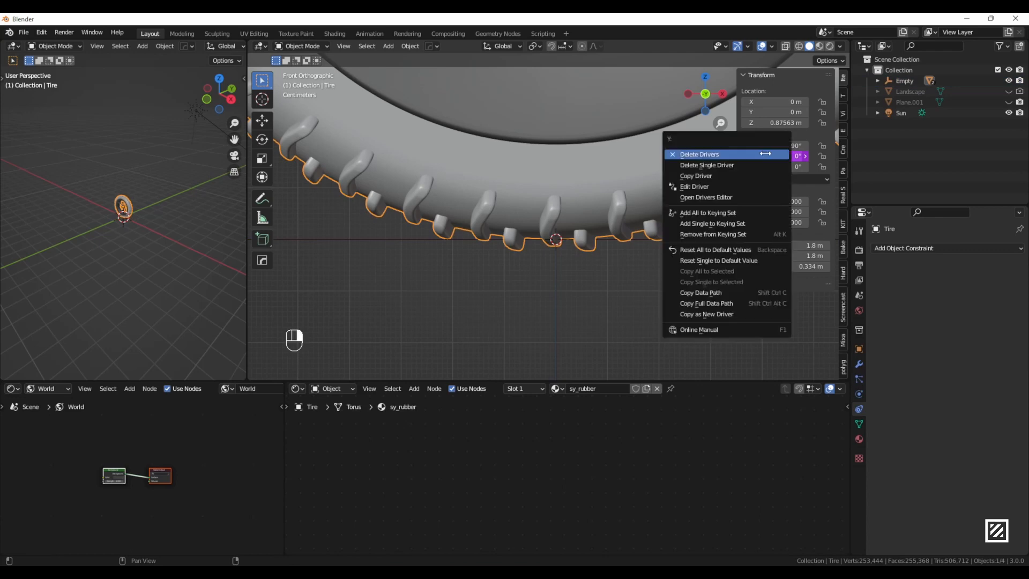
pyautogui.click(738, 186)
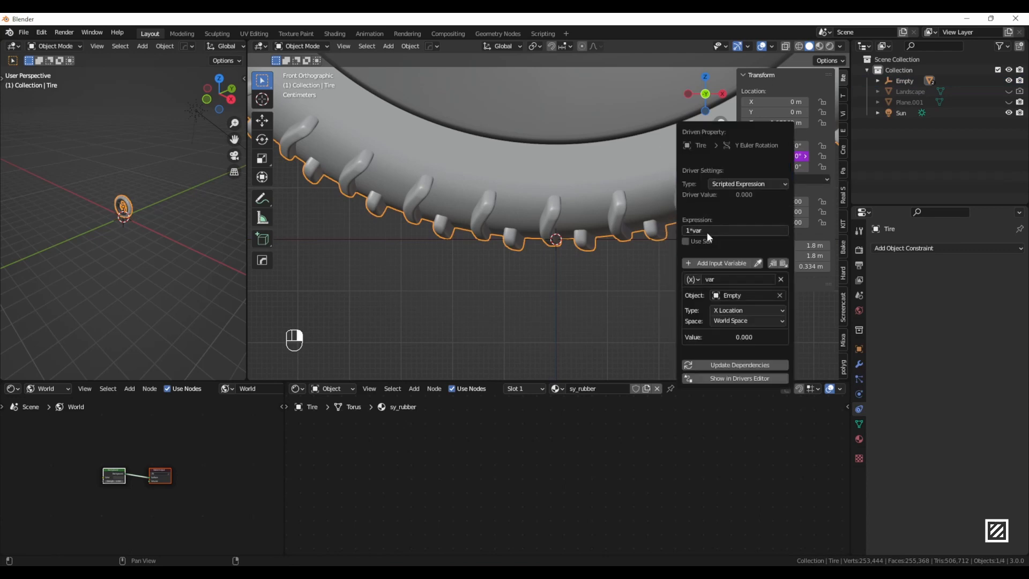
pyautogui.click(690, 230)
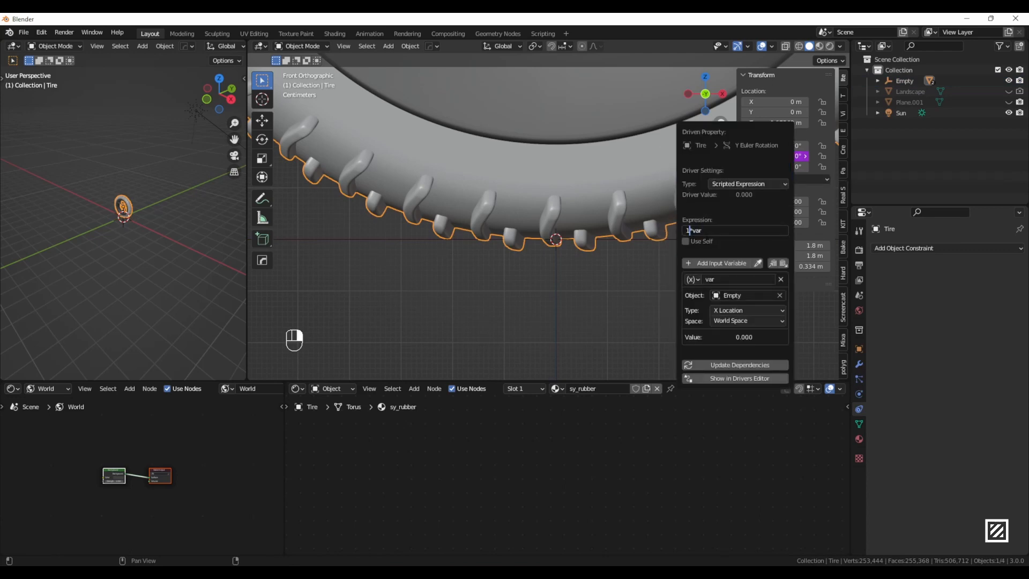
pyautogui.write('.1')
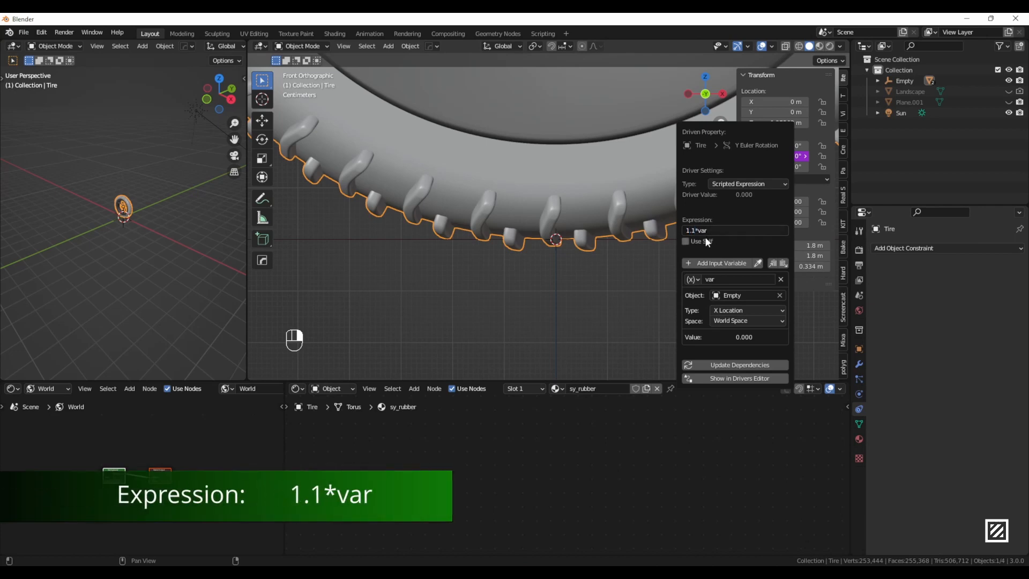
# Step: Try a small move of the empty along global X to check tread slippage with the revised driver expression
pyautogui.click(399, 241)
pyautogui.scroll(2, 520, 270)
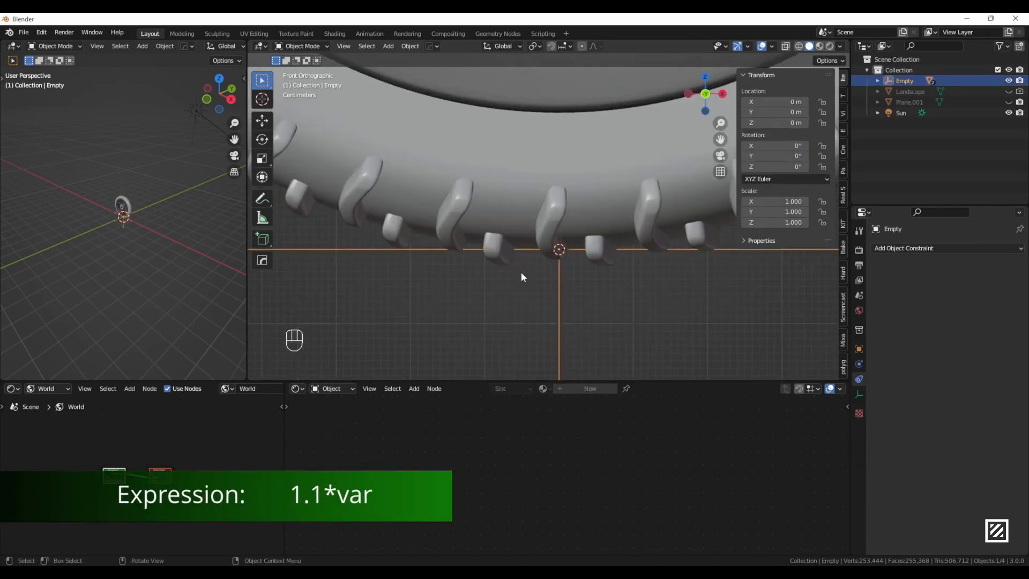
pyautogui.press('g')
pyautogui.press('x')
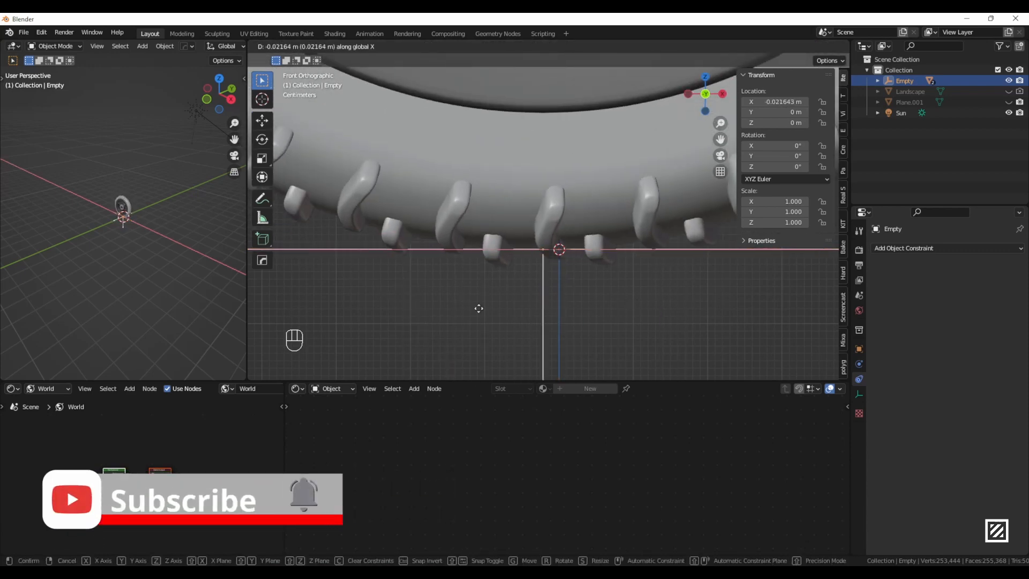
pyautogui.rightClick(562, 286)
# Step: Select only the brake disc and add a driver to its Y rotation
pyautogui.scroll(-11, 566, 274)
pyautogui.scroll(3, 574, 243)
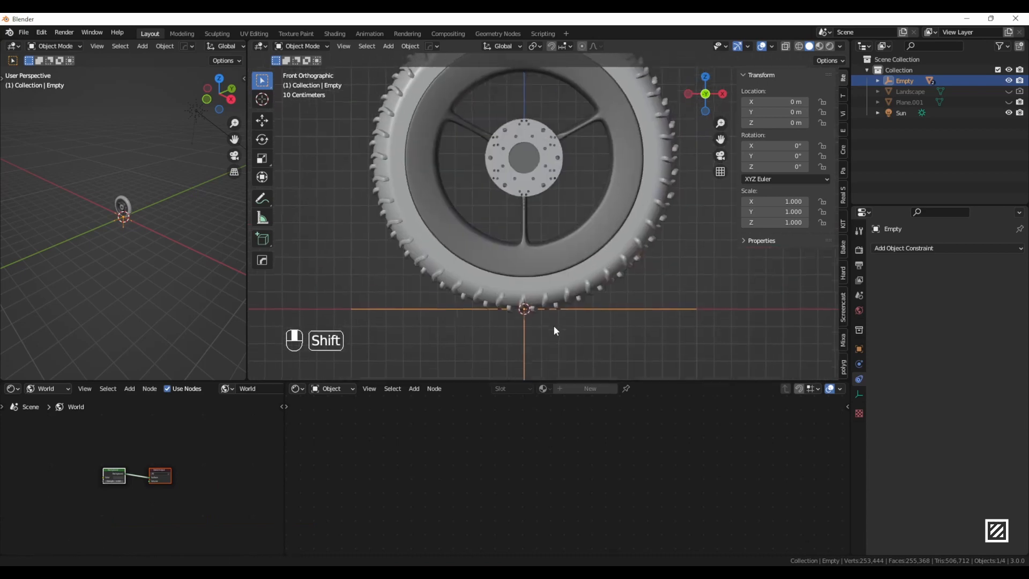
pyautogui.keyDown('shift'); pyautogui.moveTo(555, 325); pyautogui.dragTo(554, 332, button='middle'); pyautogui.keyUp('shift')
pyautogui.click(602, 176)
pyautogui.keyDown('shift'); pyautogui.click(547, 165); pyautogui.keyUp('shift')
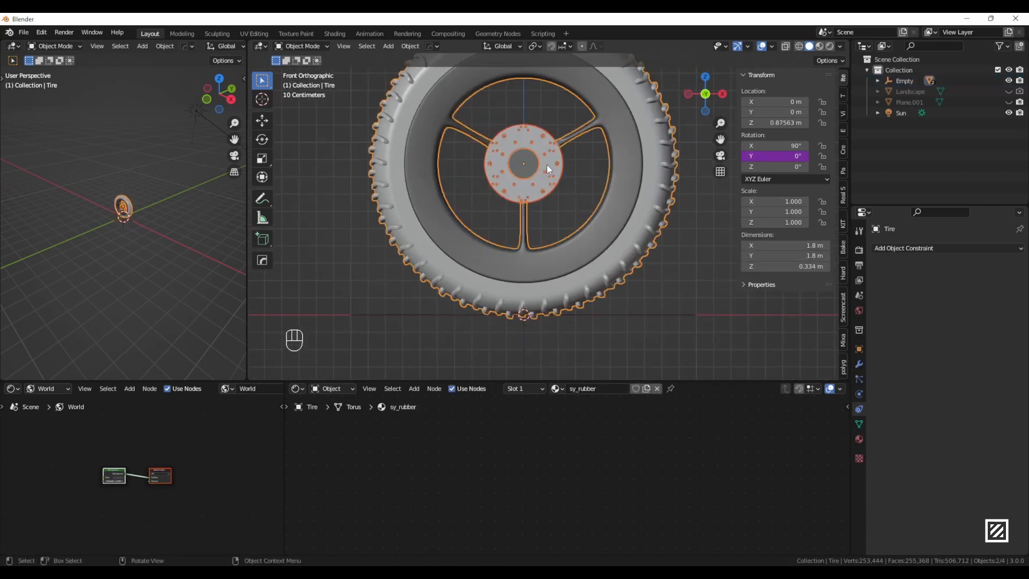
pyautogui.click(556, 166)
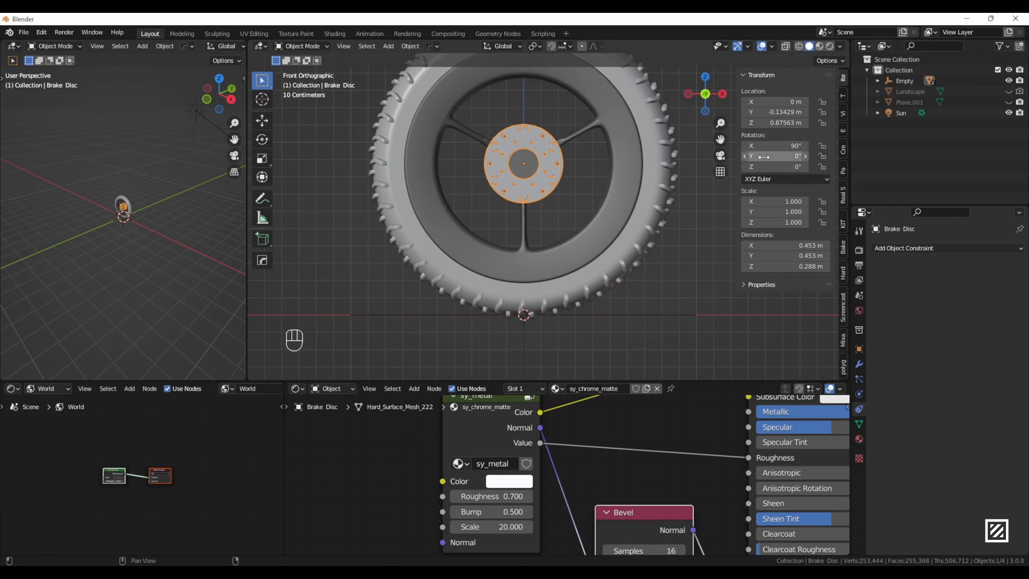
pyautogui.rightClick(764, 156)
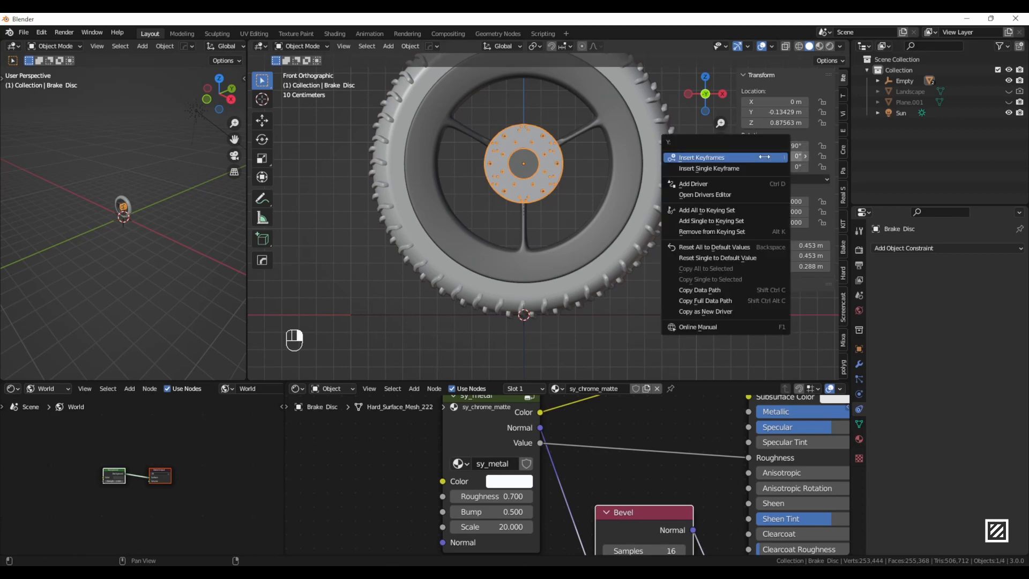
pyautogui.click(723, 184)
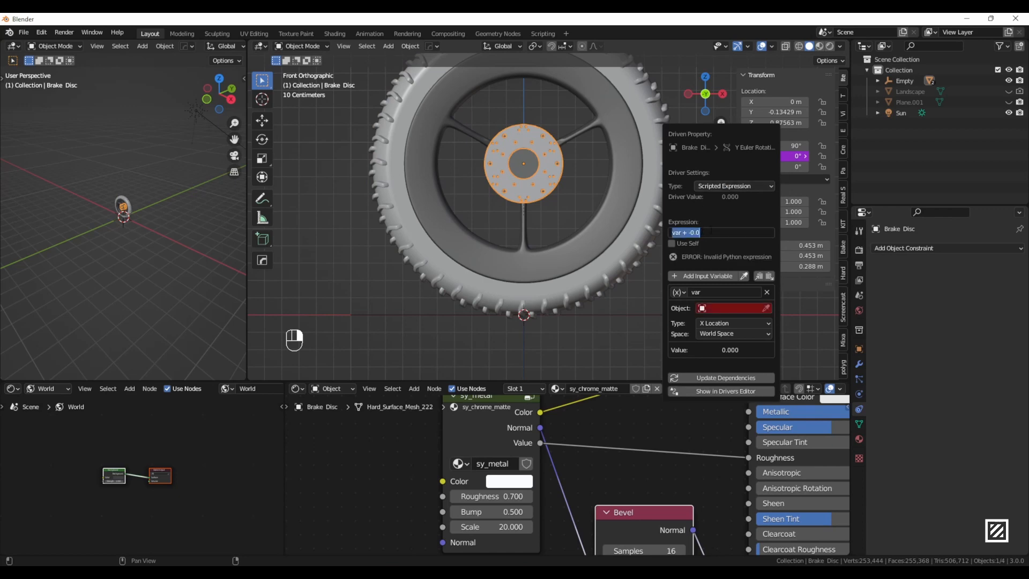
# Step: Set the brake disc driver's expression to 1.1*var and use the Empty as the variable's target object
pyautogui.write('1')
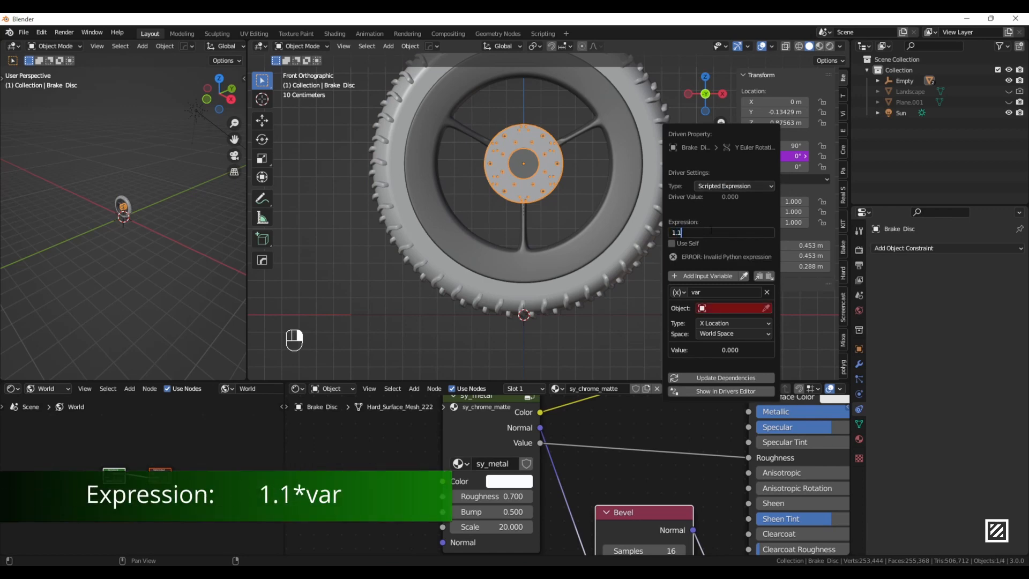
pyautogui.write('.1*var')
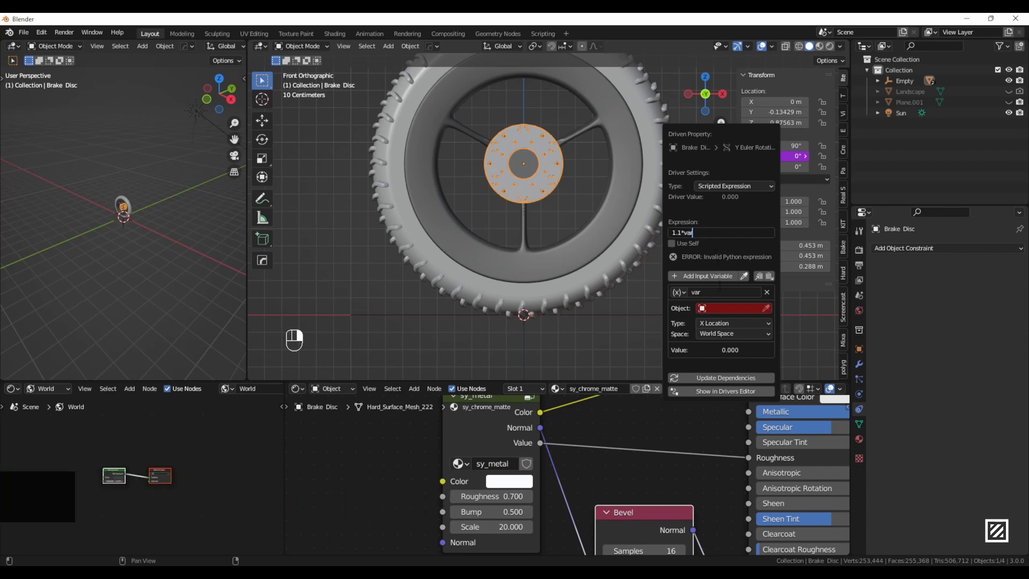
pyautogui.click(715, 309)
pyautogui.click(715, 346)
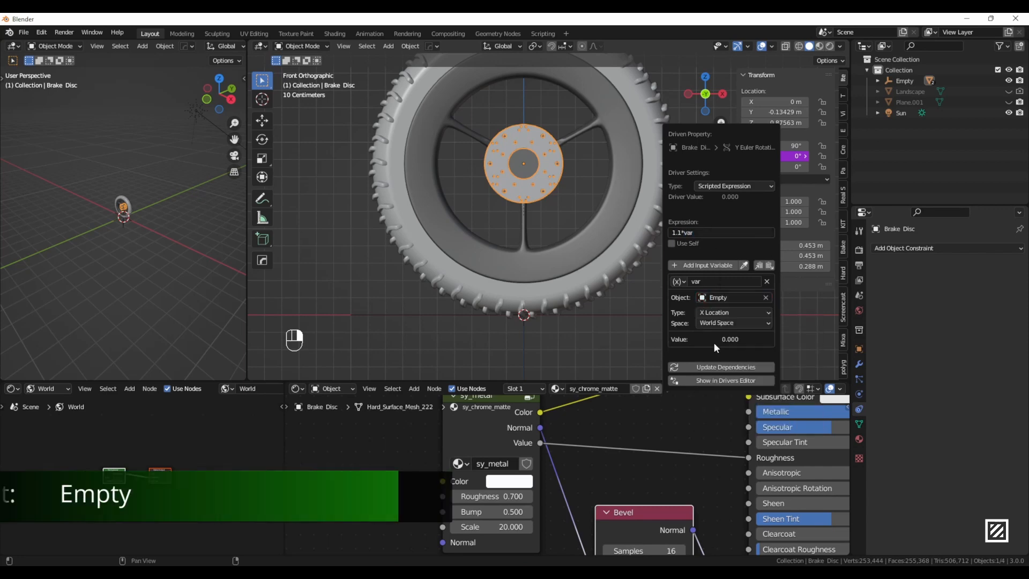
# Step: Select the Empty and try moving it along global X to check that the tire and brake disc roll together
pyautogui.scroll(1, 545, 301)
pyautogui.click(633, 335)
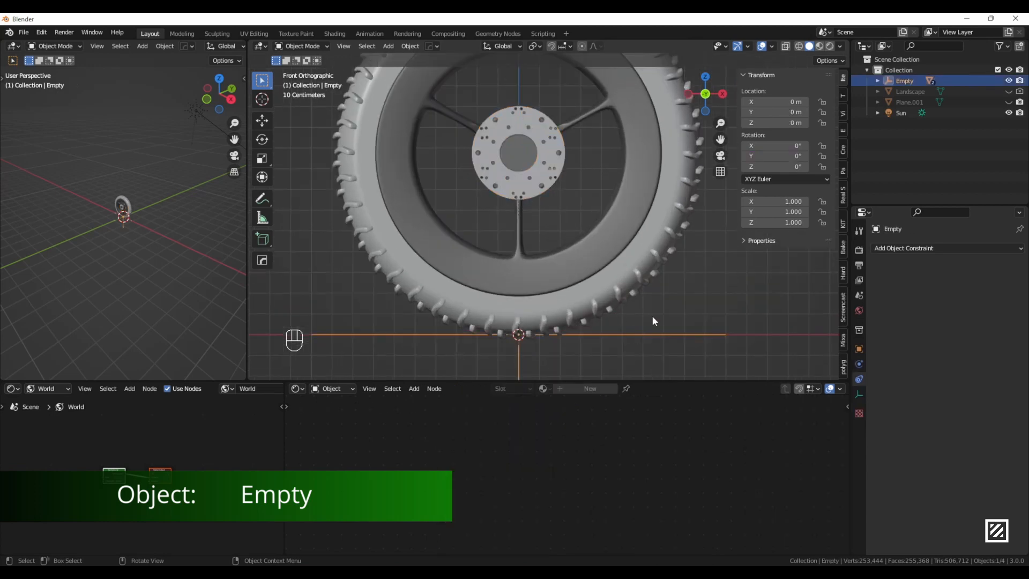
pyautogui.press('g')
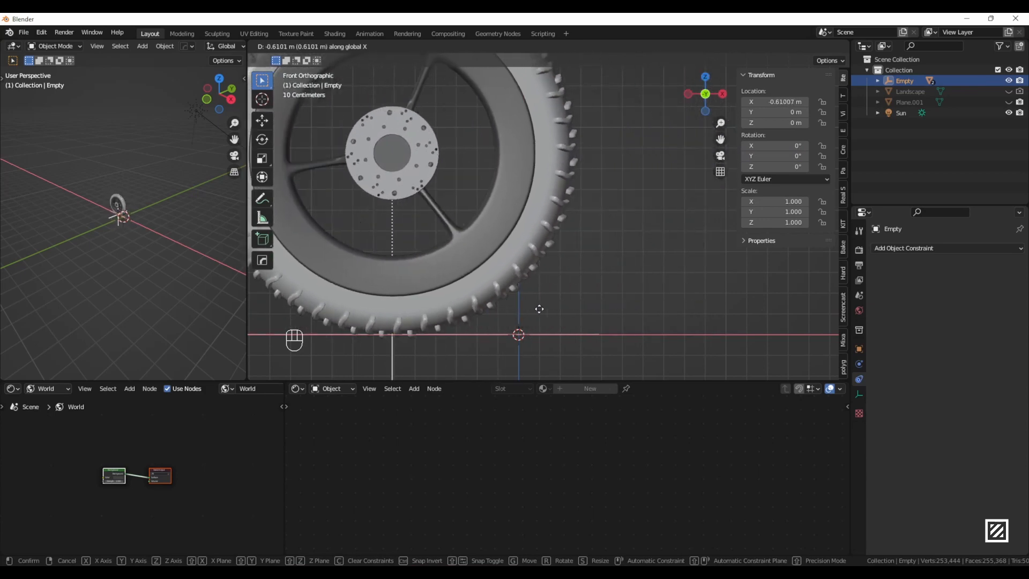
pyautogui.rightClick(536, 328)
# Step: Unhide the Landscape object and try moving the Empty freely against its uneven surface
pyautogui.moveTo(535, 327); pyautogui.dragTo(581, 294, button='middle')
pyautogui.scroll(-3, 581, 294)
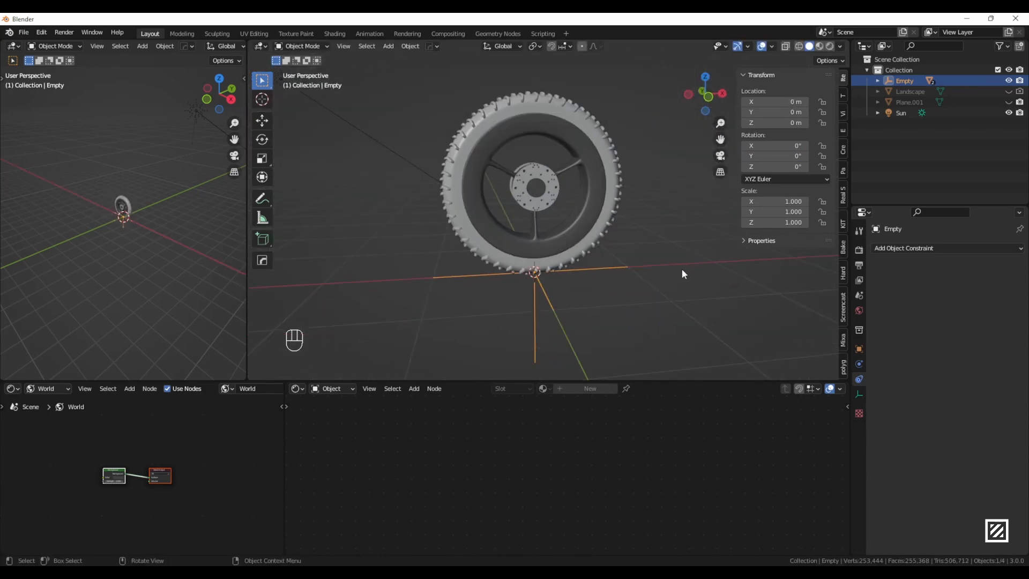
pyautogui.click(1008, 91)
pyautogui.press('g')
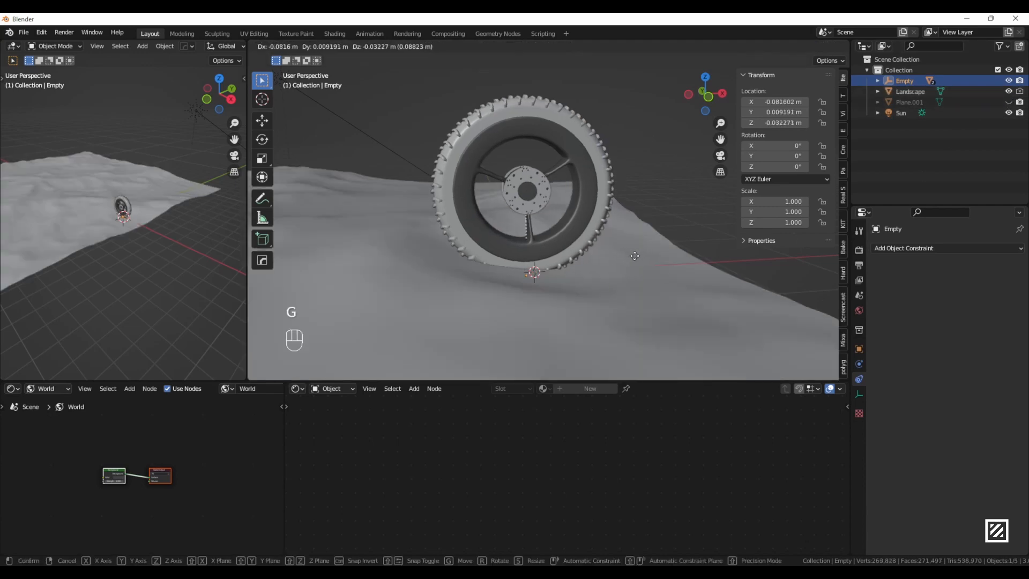
pyautogui.rightClick(652, 271)
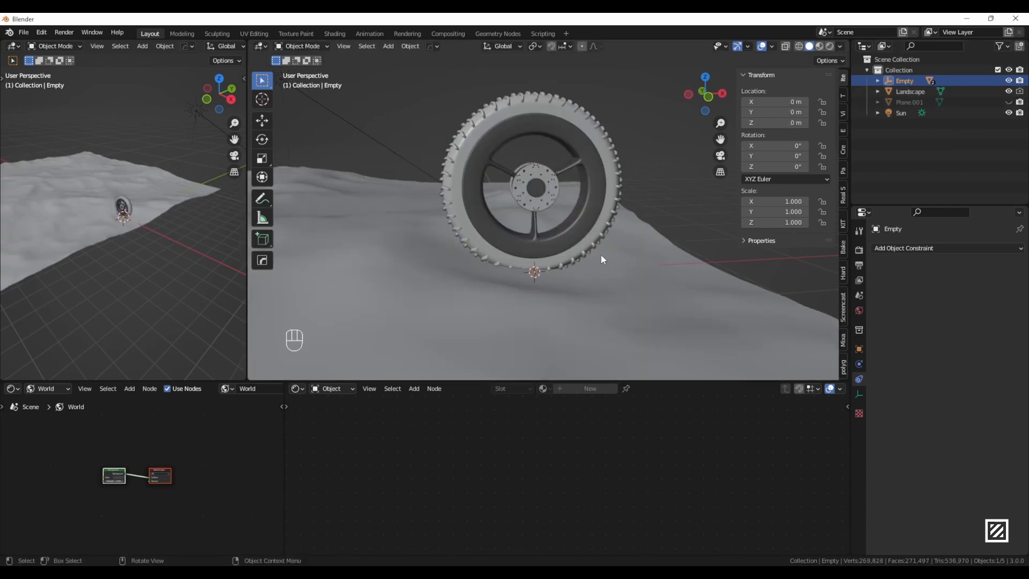
pyautogui.press('g')
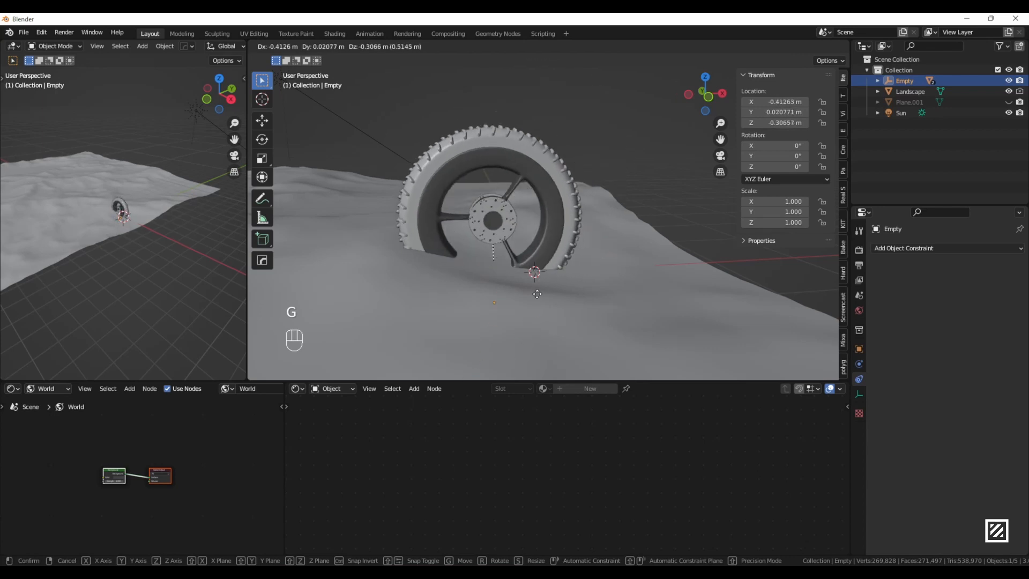
pyautogui.rightClick(573, 270)
# Step: Add a Shrinkwrap object constraint to the Empty
pyautogui.moveTo(573, 271); pyautogui.dragTo(584, 309, button='middle')
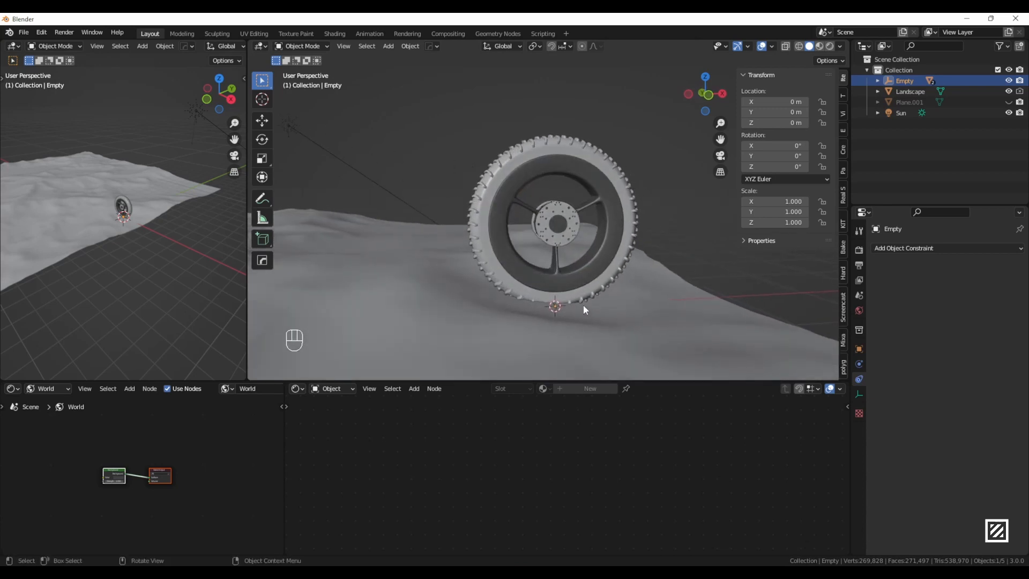
pyautogui.keyDown('shift'); pyautogui.moveTo(681, 309); pyautogui.dragTo(576, 246, button='middle'); pyautogui.keyUp('shift')
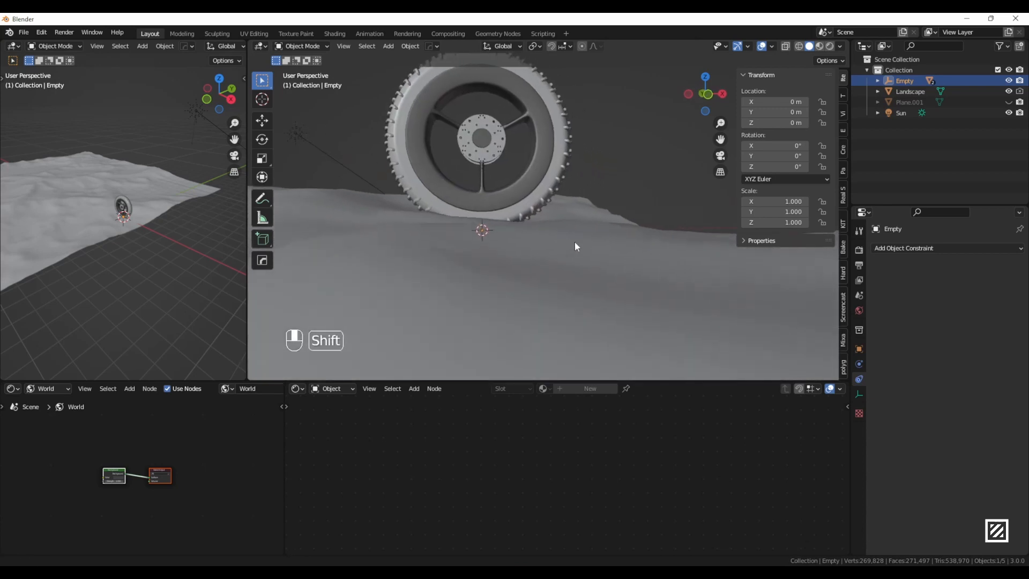
pyautogui.moveTo(629, 266); pyautogui.dragTo(472, 260, button='middle')
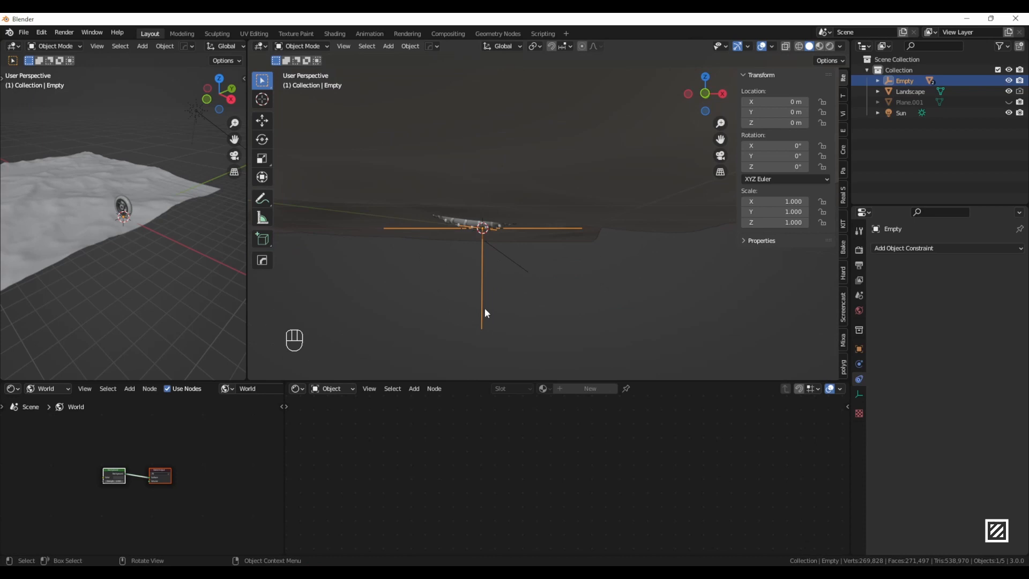
pyautogui.keyDown('shift'); pyautogui.moveTo(606, 263); pyautogui.dragTo(613, 293, button='middle'); pyautogui.keyUp('shift')
pyautogui.moveTo(593, 220); pyautogui.dragTo(617, 234, button='middle')
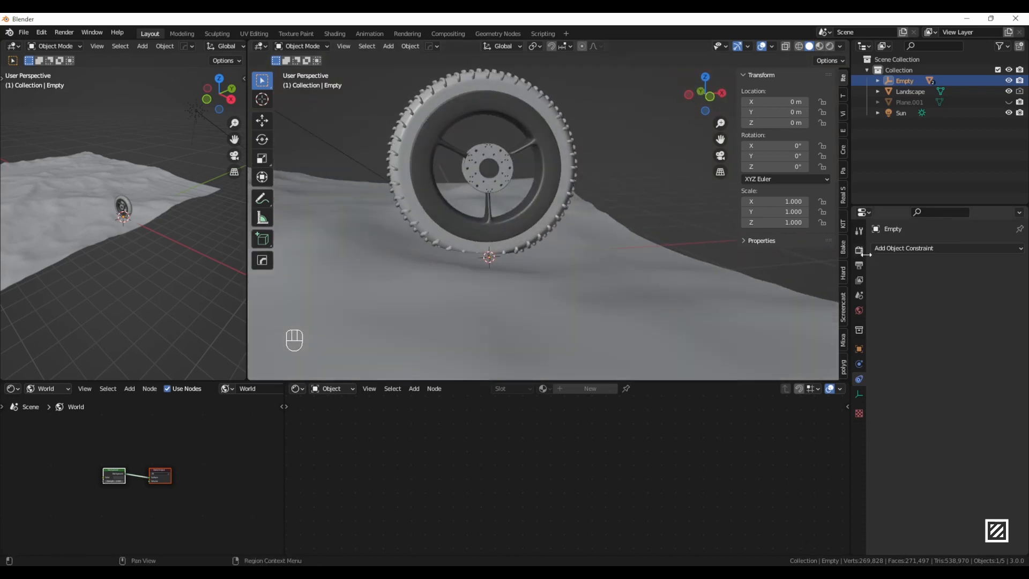
pyautogui.click(919, 250)
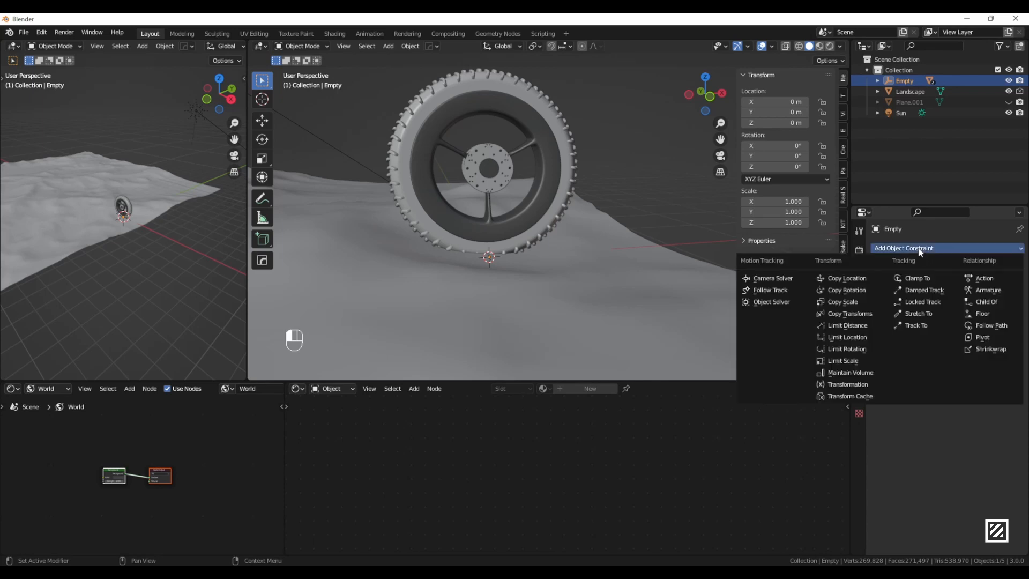
pyautogui.click(986, 349)
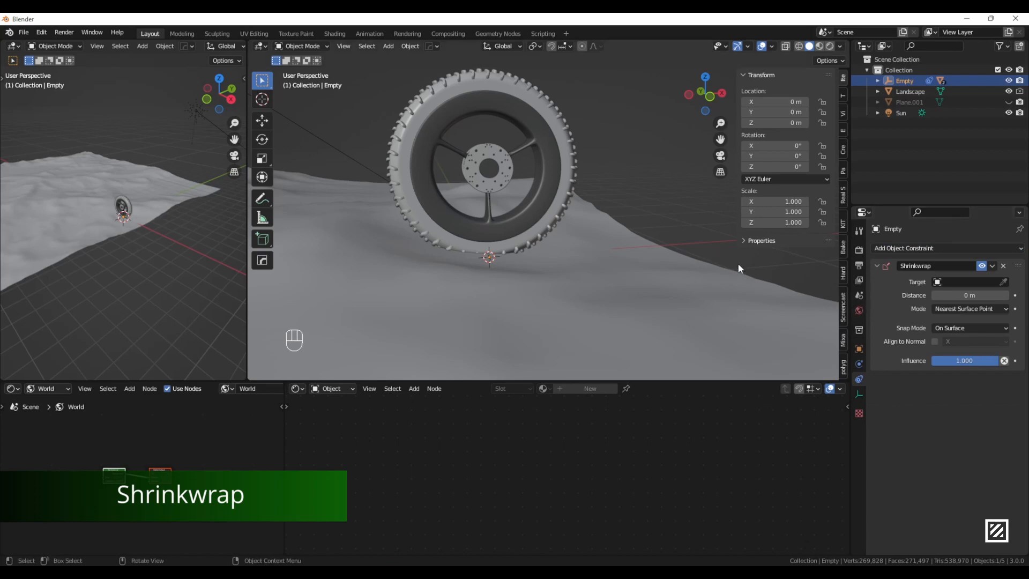
# Step: Set the Shrinkwrap constraint's target to Landscape and its mode to Project
pyautogui.moveTo(723, 272); pyautogui.dragTo(687, 269, button='middle')
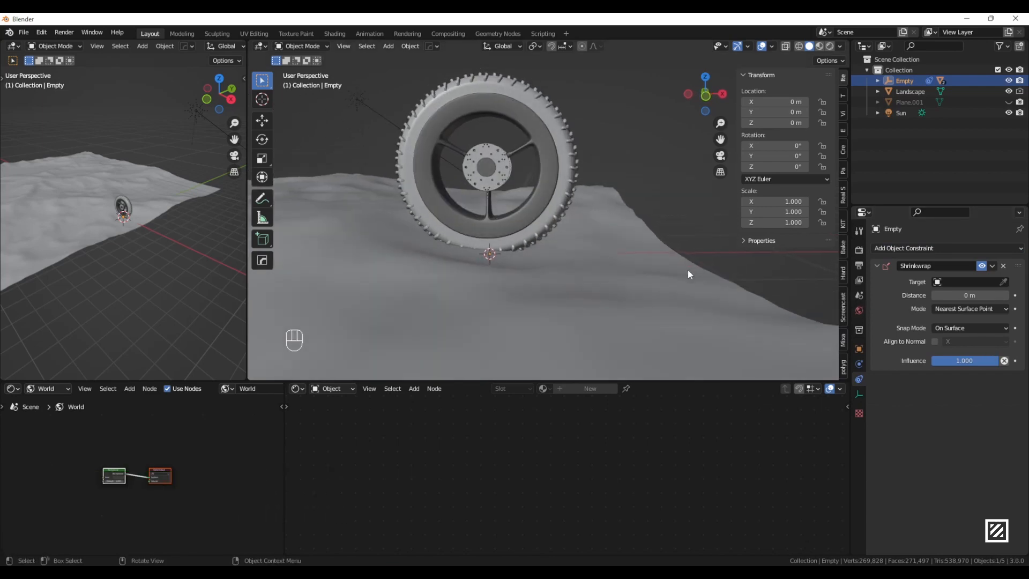
pyautogui.click(1010, 286)
pyautogui.click(632, 278)
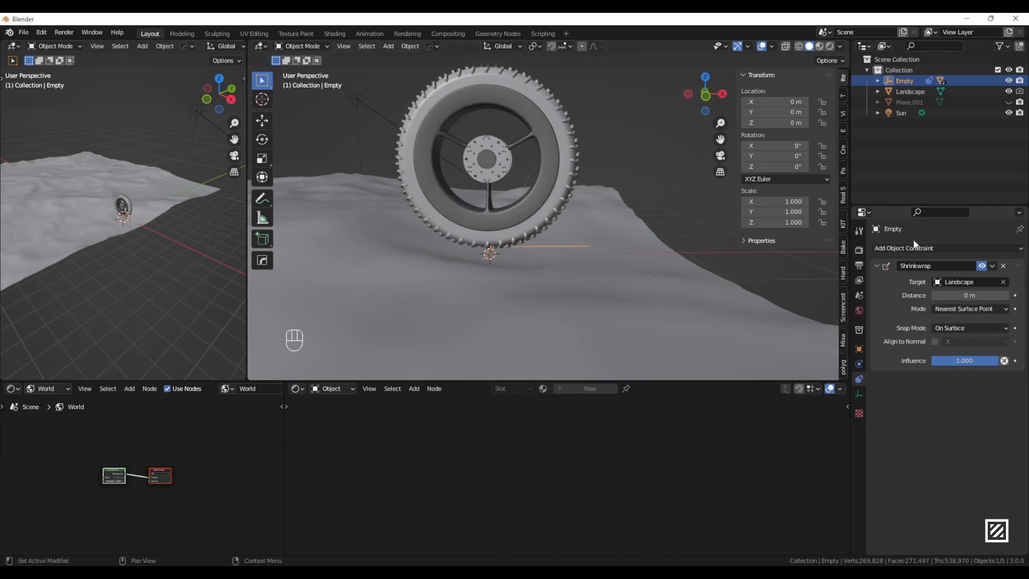
pyautogui.click(949, 310)
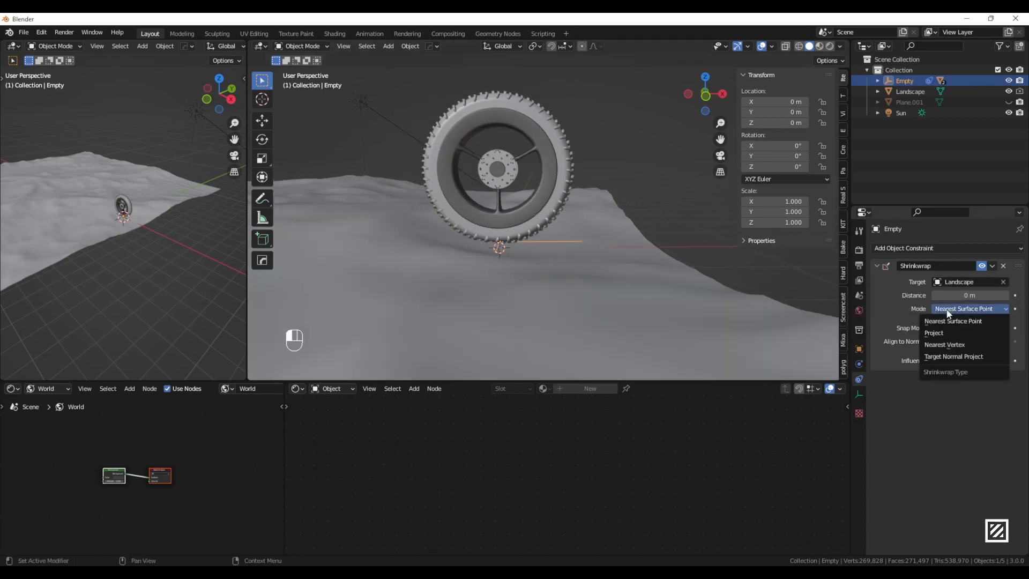
pyautogui.click(938, 333)
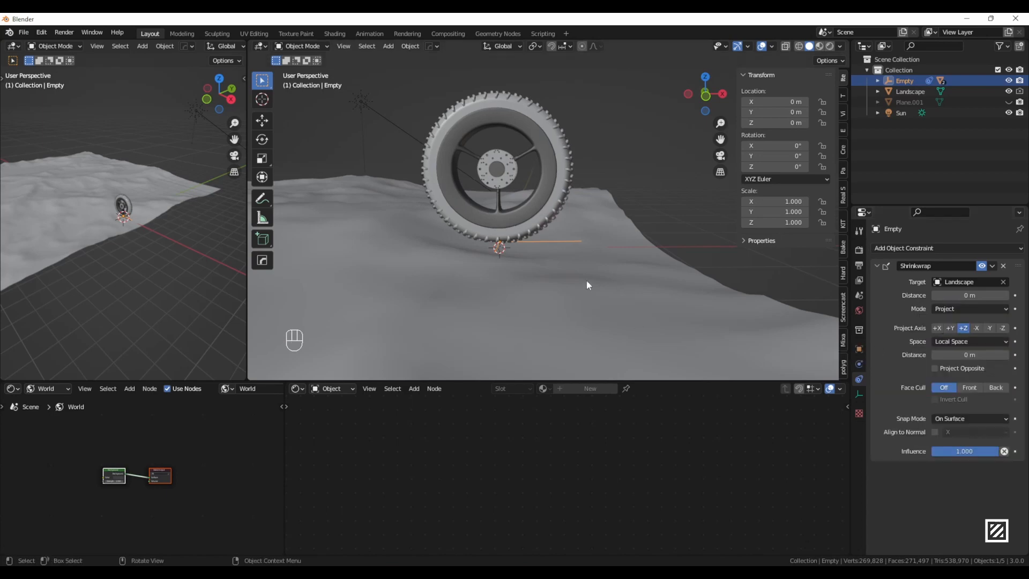
# Step: Try moving the Empty along global X to check how the wheel follows and rolls over the landscape's surface
pyautogui.keyDown('shift'); pyautogui.moveTo(496, 258); pyautogui.dragTo(587, 298, button='middle'); pyautogui.keyUp('shift')
pyautogui.scroll(1, 569, 272)
pyautogui.scroll(1, 547, 294)
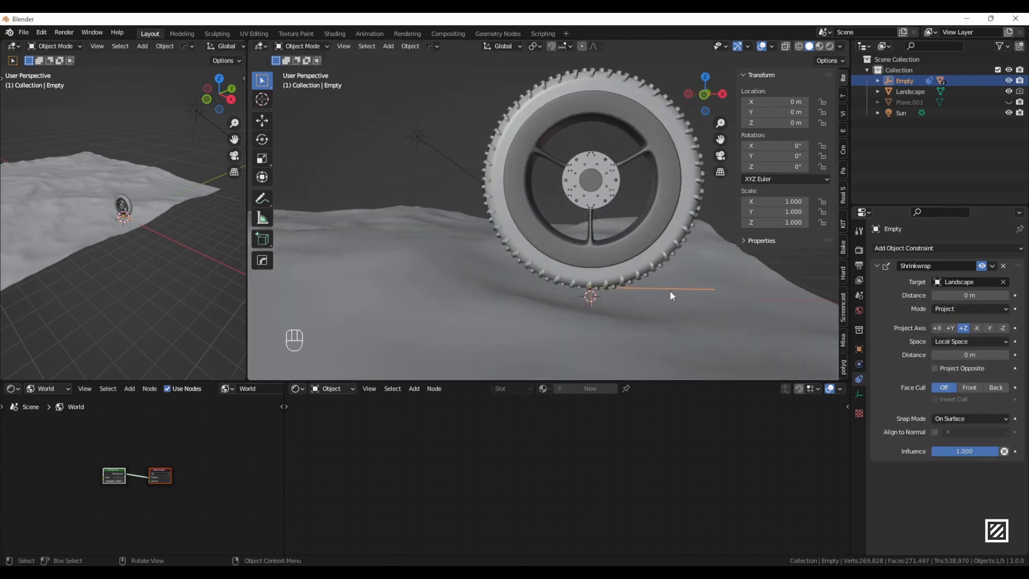
pyautogui.press('g')
pyautogui.press('x')
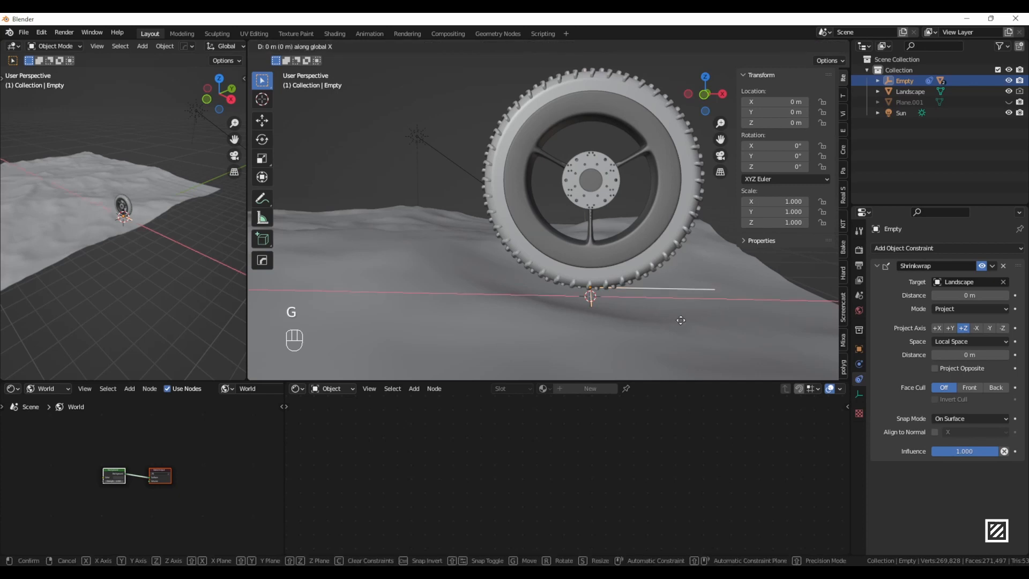
pyautogui.scroll(-2, 680, 319)
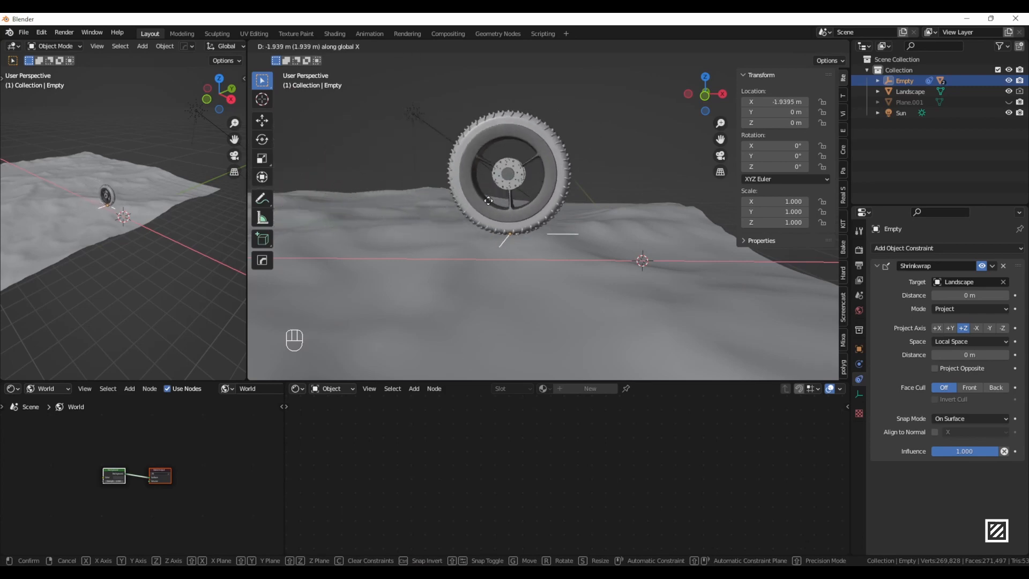
pyautogui.rightClick(559, 224)
pyautogui.keyDown('shift'); pyautogui.moveTo(559, 228); pyautogui.dragTo(639, 299, button='middle'); pyautogui.keyUp('shift')
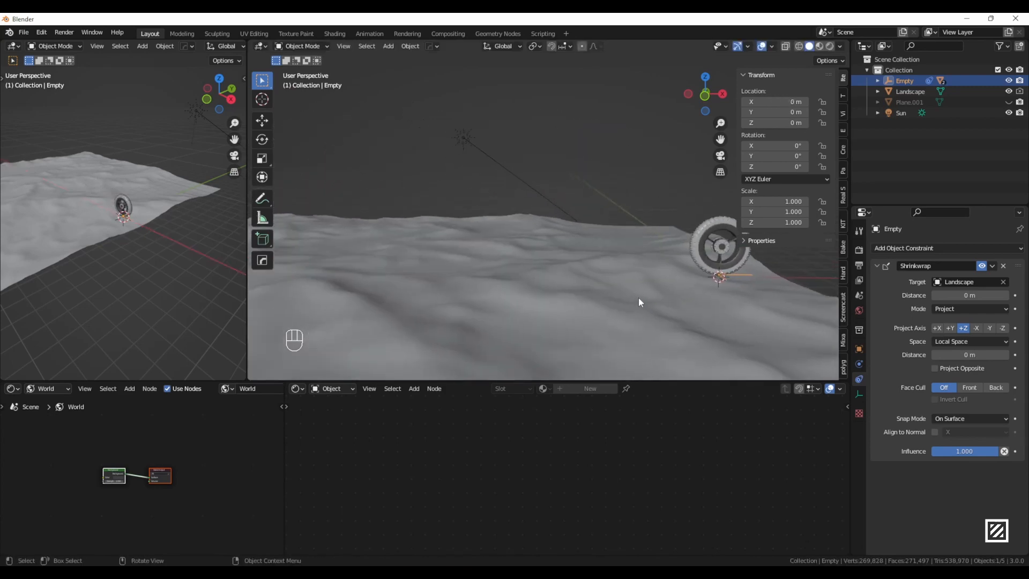
pyautogui.press('g')
pyautogui.press('x')
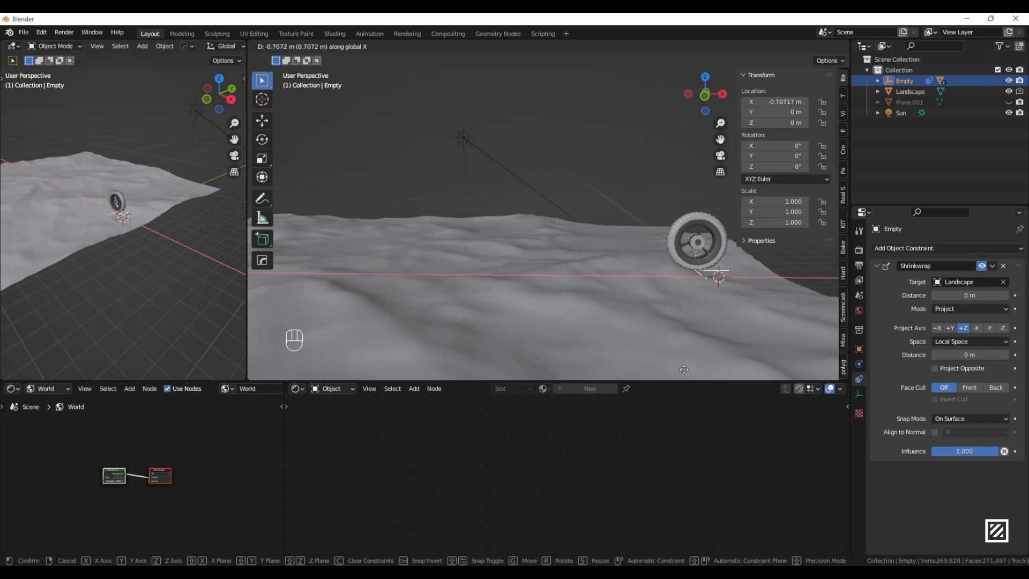
pyautogui.rightClick(544, 376)
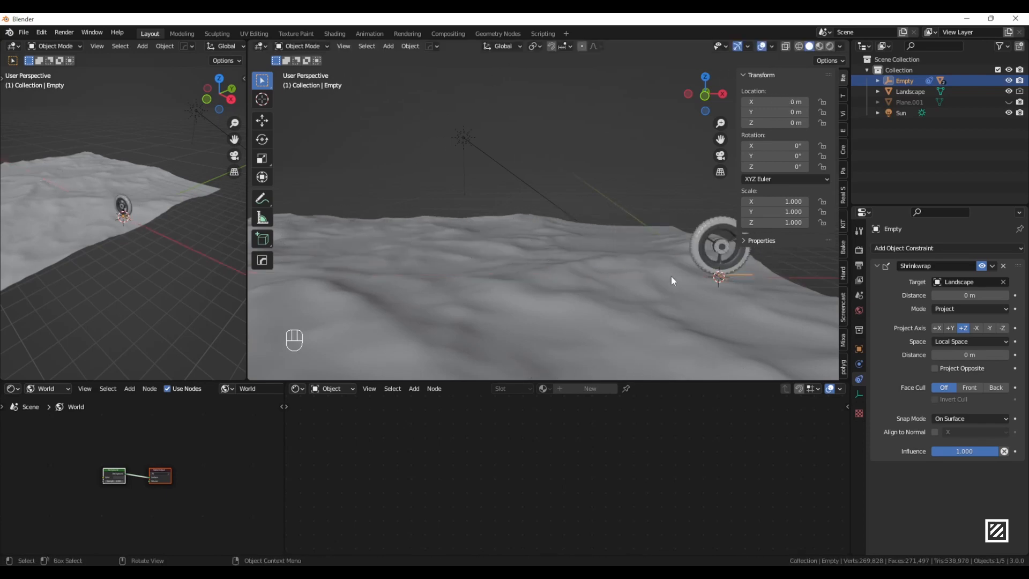
pyautogui.moveTo(670, 276); pyautogui.dragTo(446, 307, button='middle')
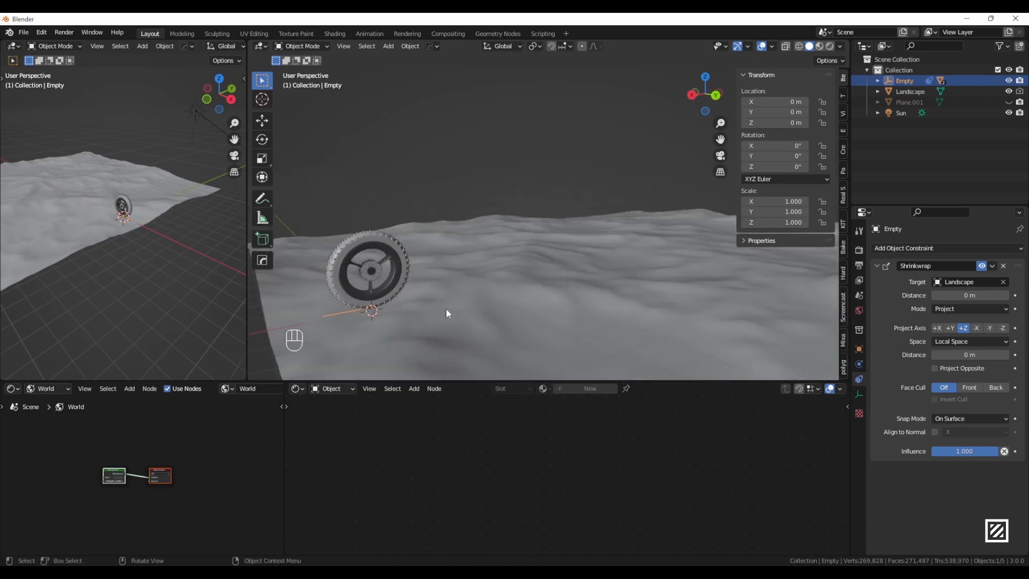